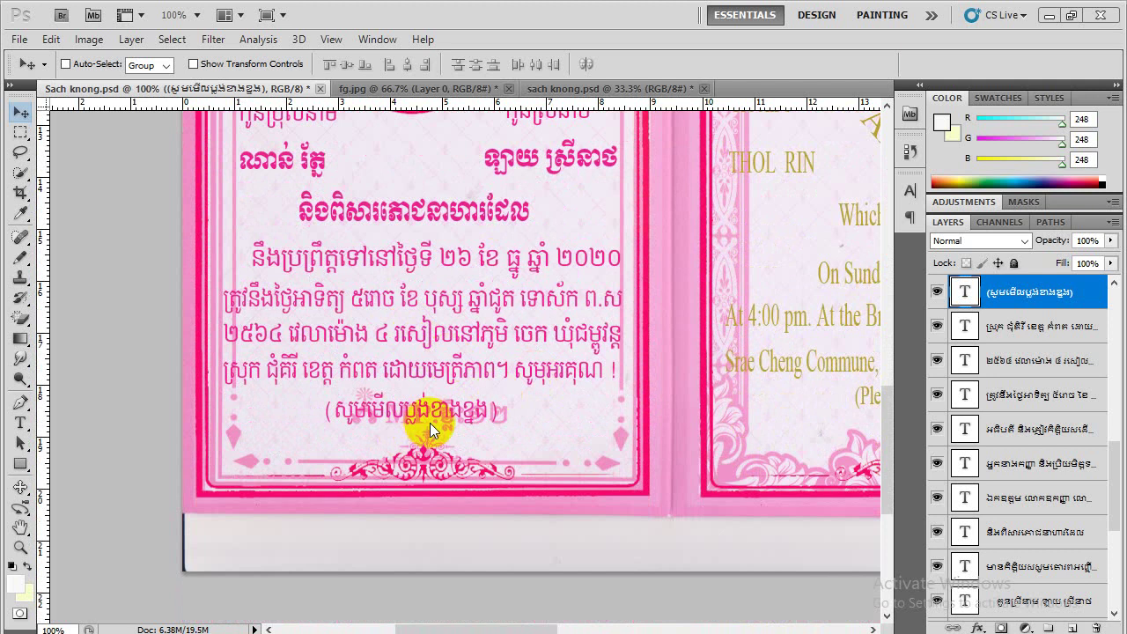
Pan right across the wedding card to show the English 'Invitation' page beside the Khmer panel
{"action": "scroll", "coordinate": [430, 423], "scroll_direction": "up", "scroll_amount": 8}
{"action": "scroll", "coordinate": [430, 422], "scroll_direction": "up", "scroll_amount": 5}
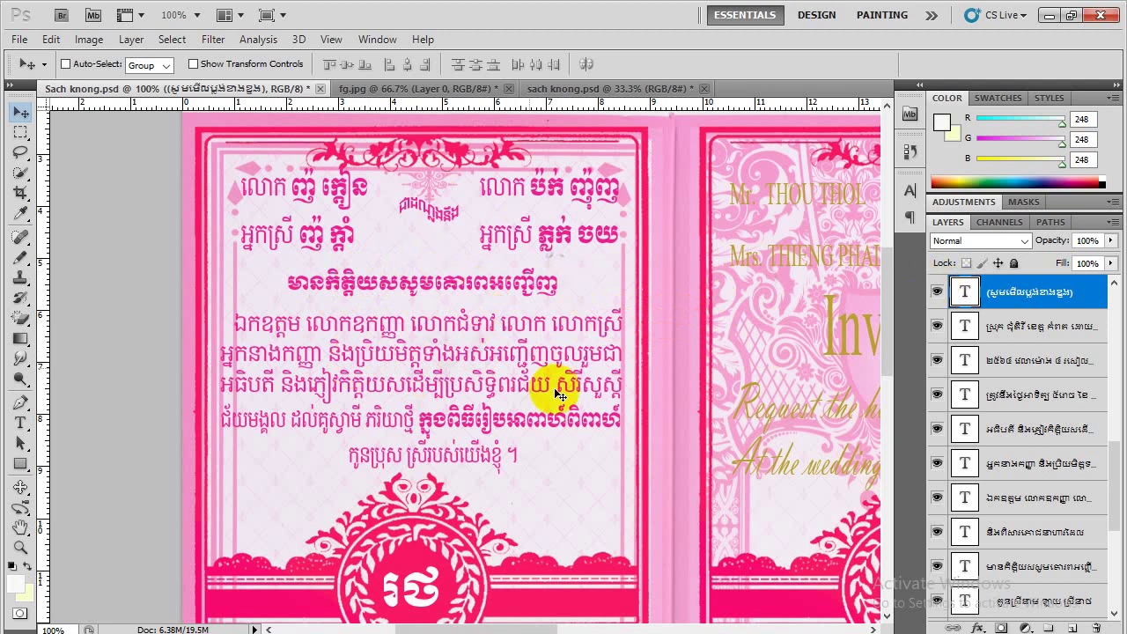
{"action": "scroll", "coordinate": [572, 422], "scroll_direction": "down", "scroll_amount": 5}
{"action": "scroll", "coordinate": [572, 422], "scroll_direction": "right", "scroll_amount": 2}
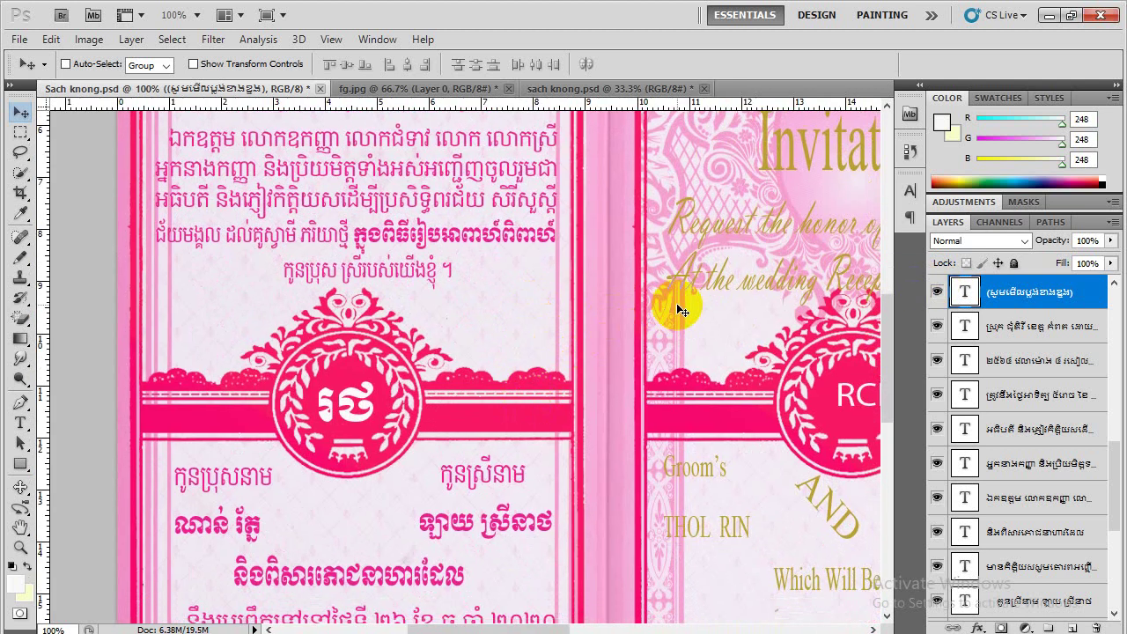
{"action": "left_click_drag", "start_coordinate": [669, 279], "coordinate": [470, 367]}
{"action": "left_click_drag", "start_coordinate": [513, 290], "coordinate": [500, 373]}
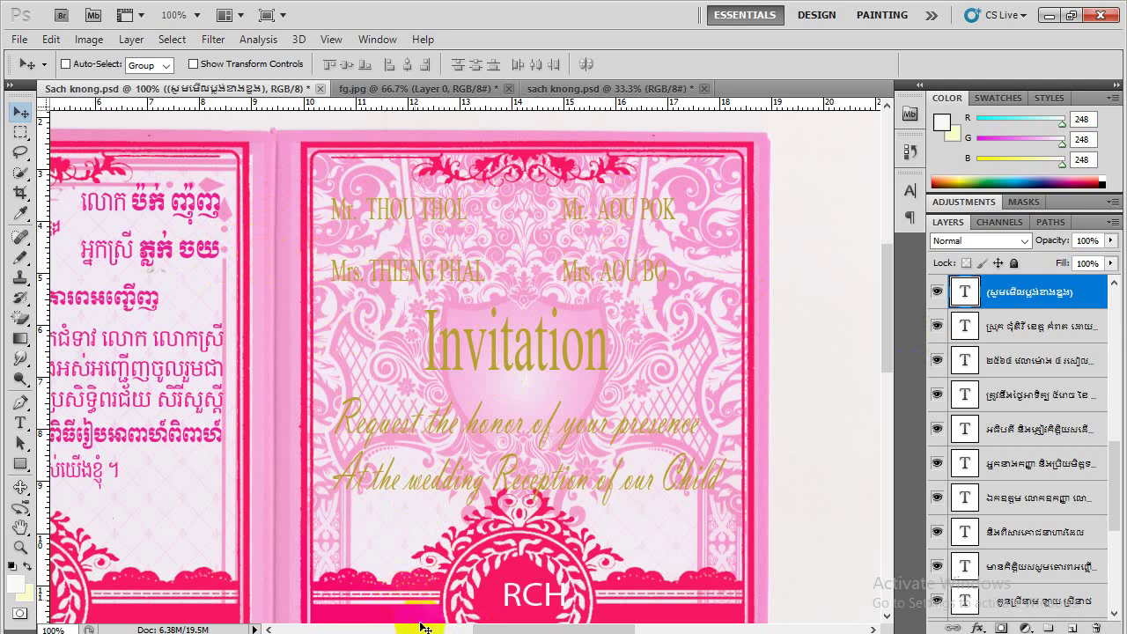
{"action": "left_click_drag", "start_coordinate": [430, 629], "coordinate": [423, 629]}
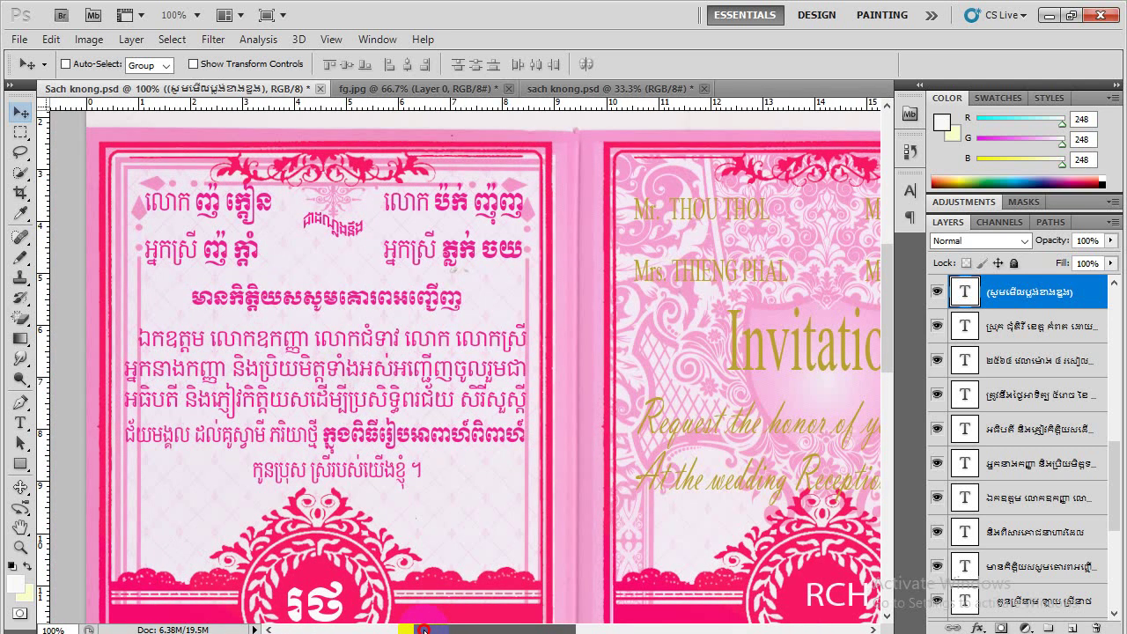
{"action": "left_click_drag", "start_coordinate": [424, 628], "coordinate": [494, 629]}
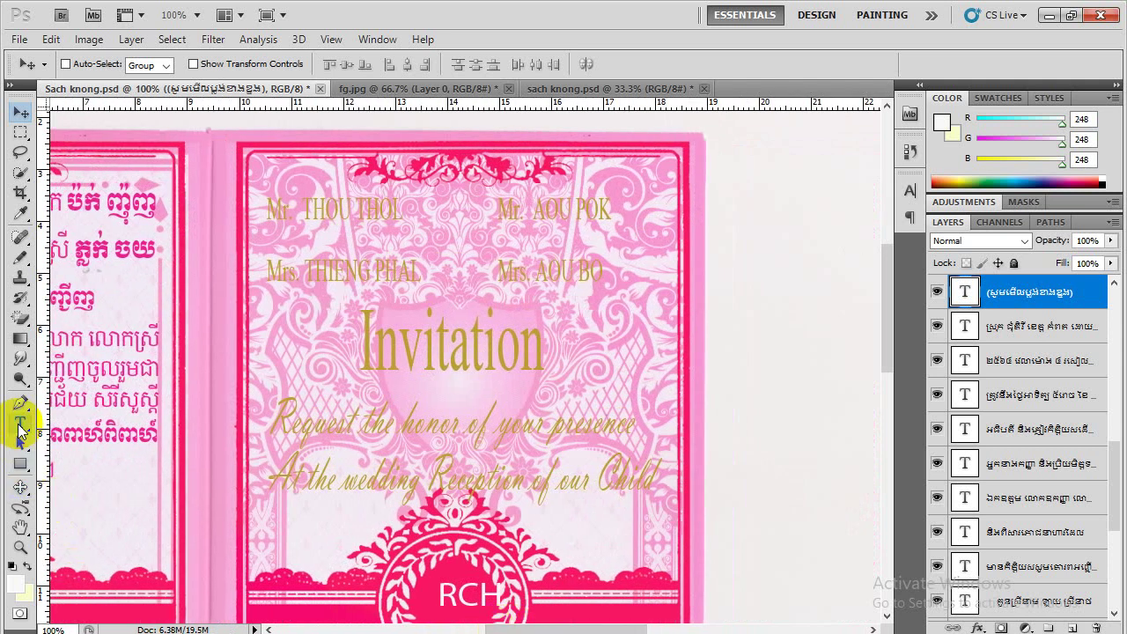
Select the left parents' names text and colour it pink #ee1e90, sampled from the Khmer text
{"action": "left_click", "coordinate": [21, 426]}
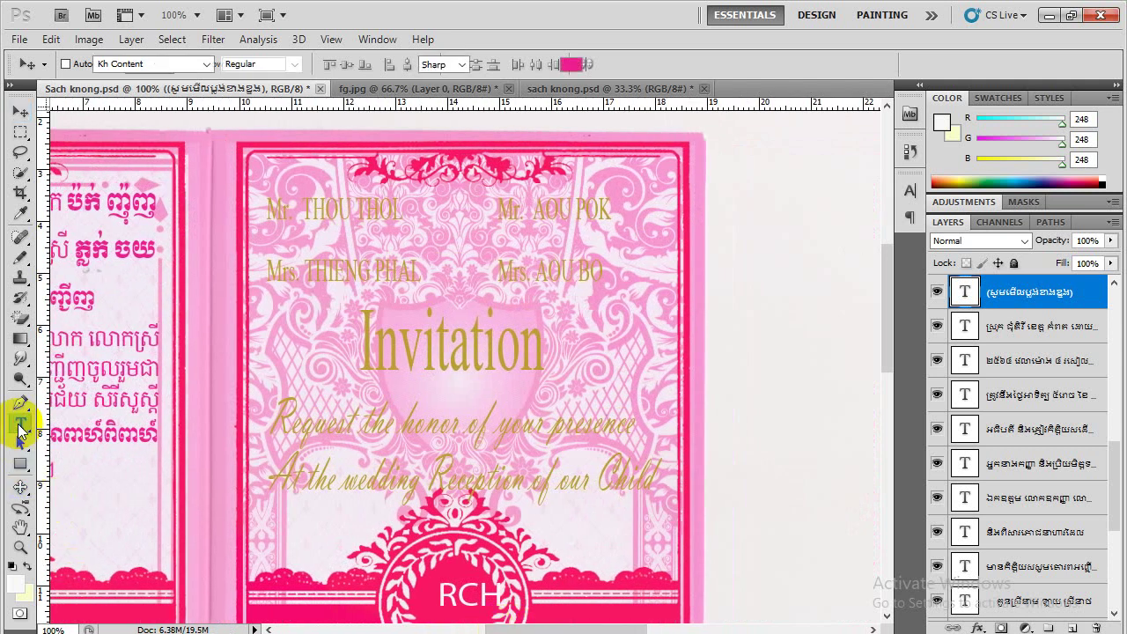
{"action": "left_click", "coordinate": [310, 209]}
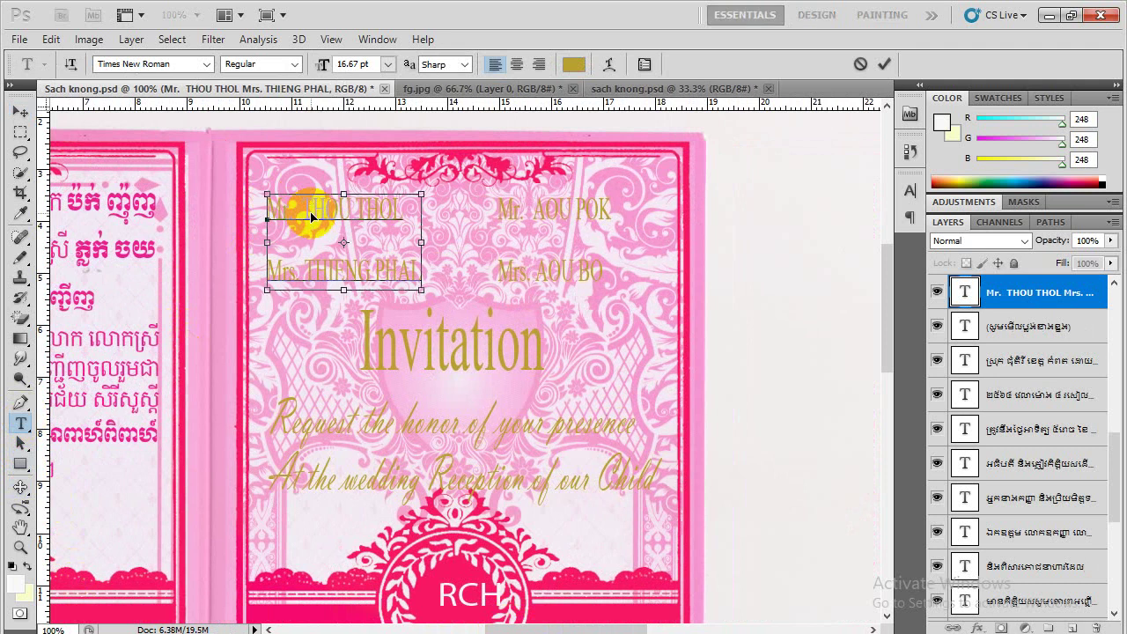
{"action": "key", "text": "ctrl+a"}
{"action": "left_click", "coordinate": [573, 64]}
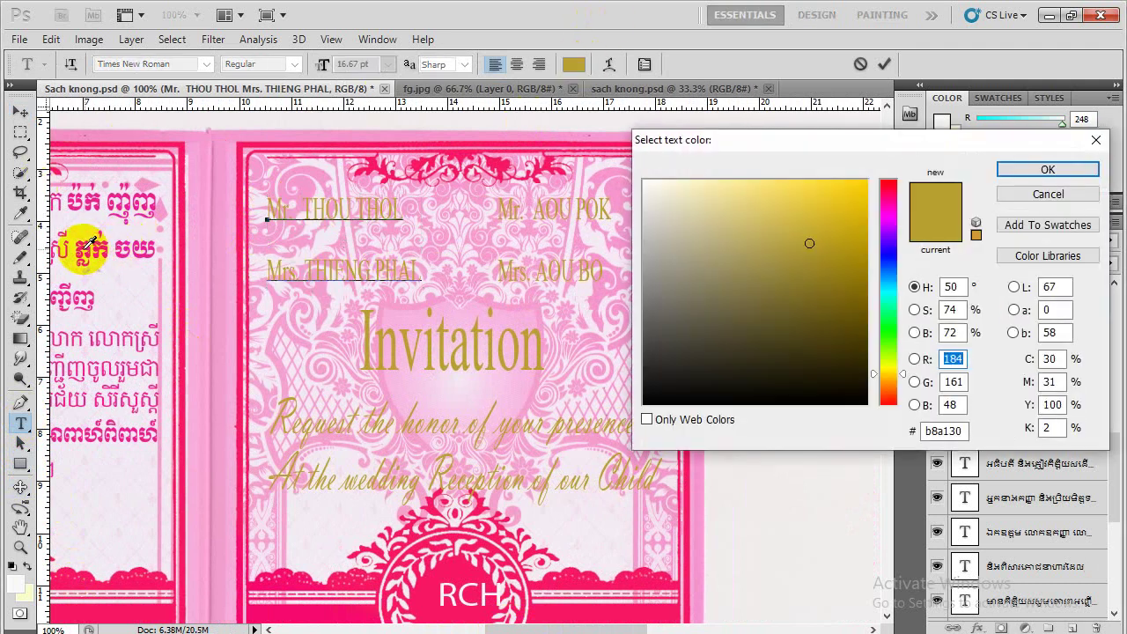
{"action": "left_click", "coordinate": [85, 247]}
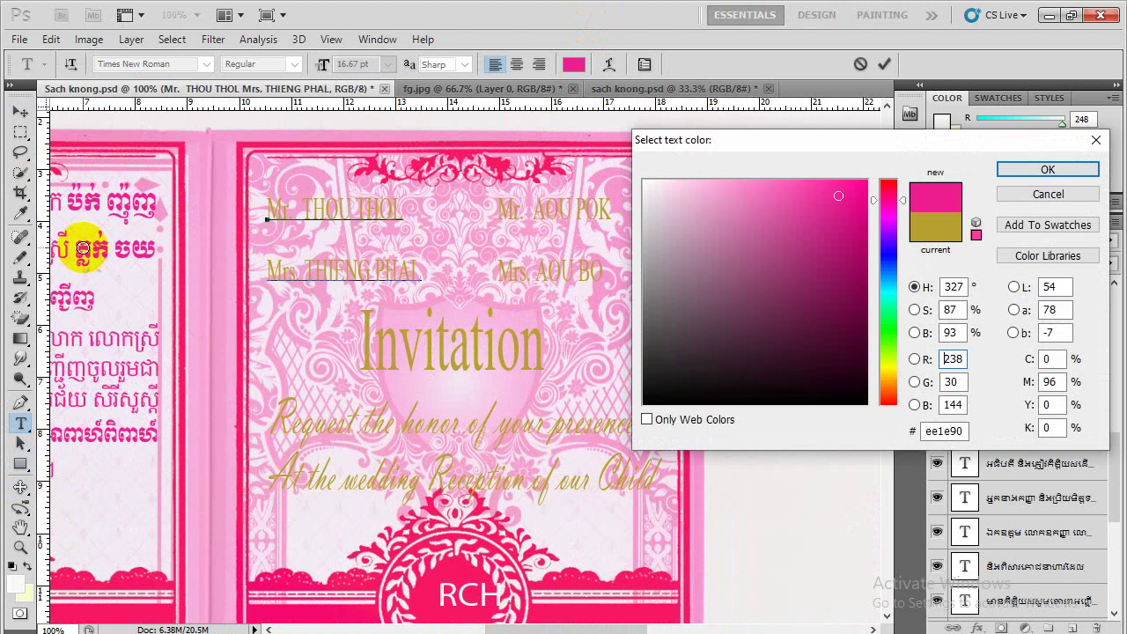
{"action": "left_click", "coordinate": [1052, 170]}
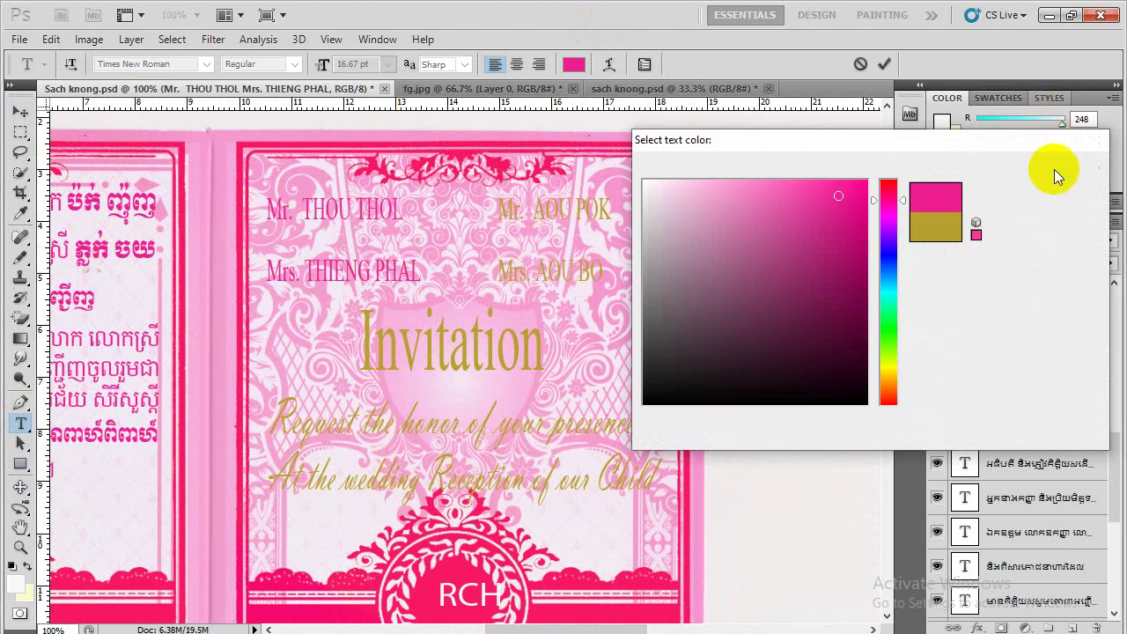
Replace the old father's and mother's names with the new names and commit the text
{"action": "left_click", "coordinate": [408, 208]}
{"action": "key", "text": "BackSpace"}
{"action": "key", "text": "BackSpace"}
{"action": "key", "text": "BackSpace"}
{"action": "key", "text": "BackSpace"}
{"action": "key", "text": "BackSpace"}
{"action": "key", "text": "BackSpace"}
{"action": "key", "text": "BackSpace"}
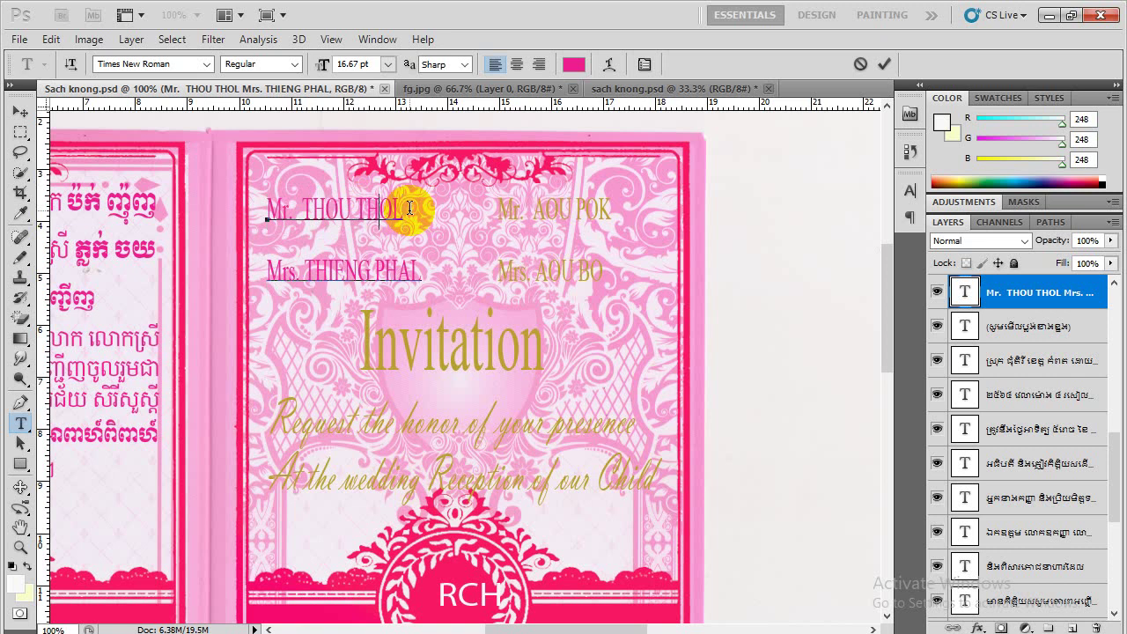
{"action": "key", "text": "BackSpace"}
{"action": "key", "text": "BackSpace"}
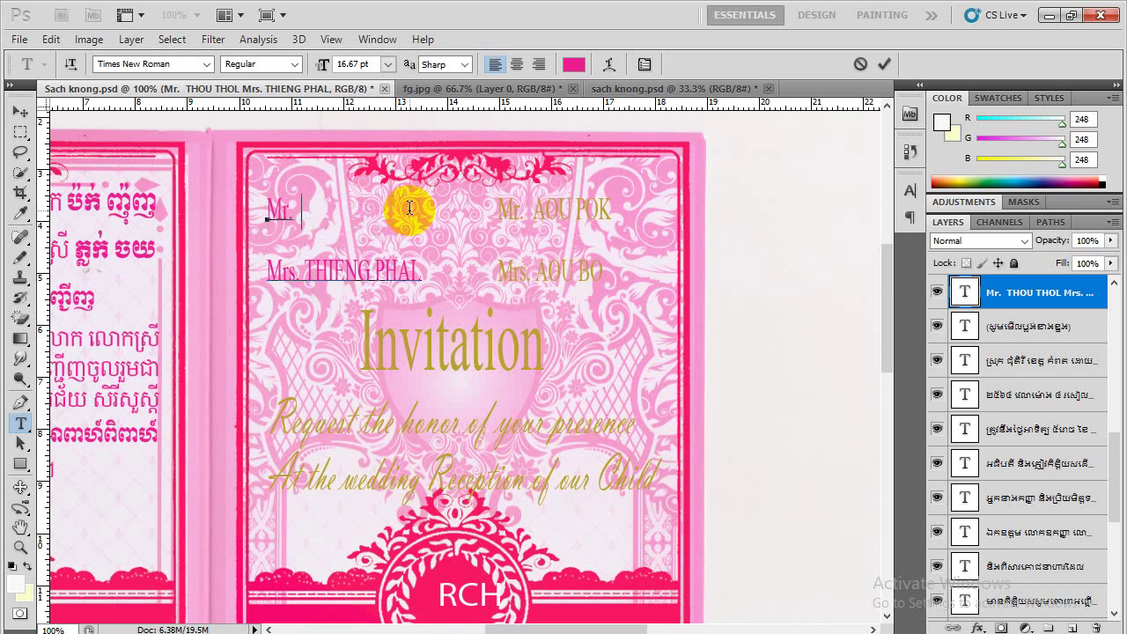
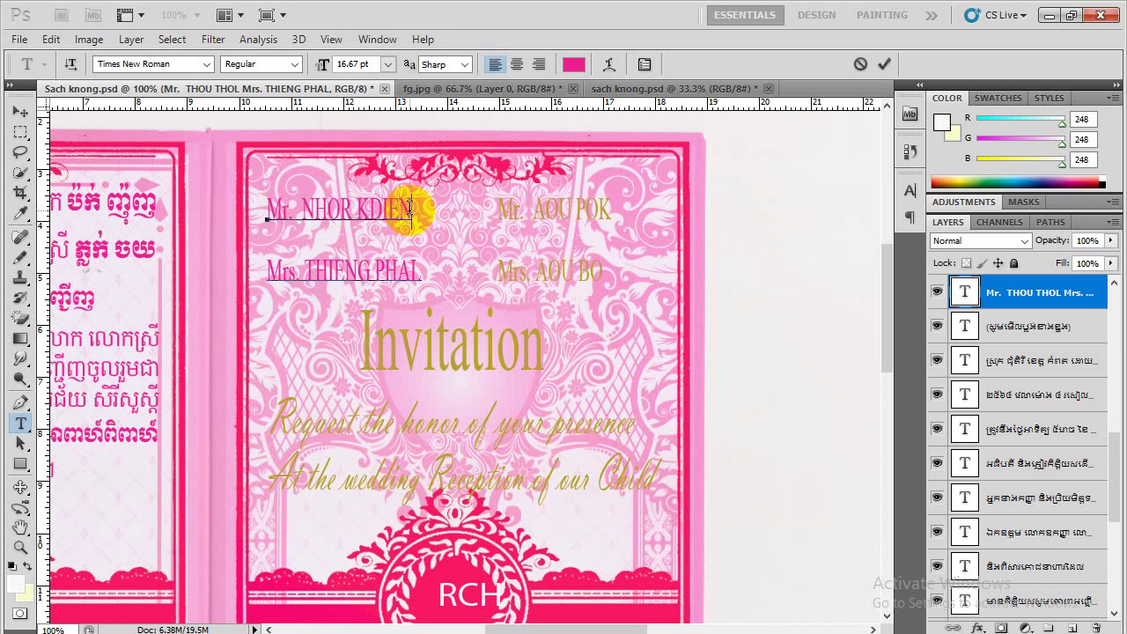
{"action": "left_click", "coordinate": [420, 271]}
{"action": "key", "text": "BackSpace"}
{"action": "key", "text": "Left"}
{"action": "key", "text": "Left"}
{"action": "key", "text": "Left"}
{"action": "key", "text": "Left"}
{"action": "key", "text": "Left"}
{"action": "key", "text": "Left"}
{"action": "key", "text": "Left"}
{"action": "key", "text": "Left"}
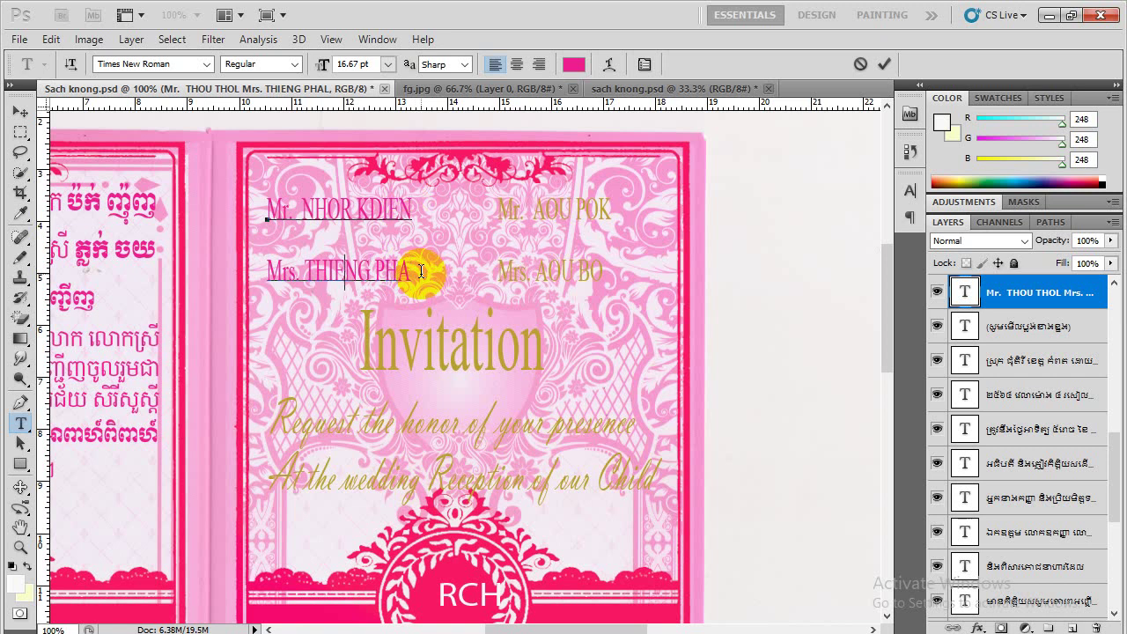
{"action": "key", "text": "Delete"}
{"action": "key", "text": "Delete"}
{"action": "key", "text": "Delete"}
{"action": "key", "text": "Delete"}
{"action": "key", "text": "Delete"}
{"action": "key", "text": "Delete"}
{"action": "key", "text": "Delete"}
{"action": "key", "text": "Delete"}
{"action": "key", "text": "BackSpace"}
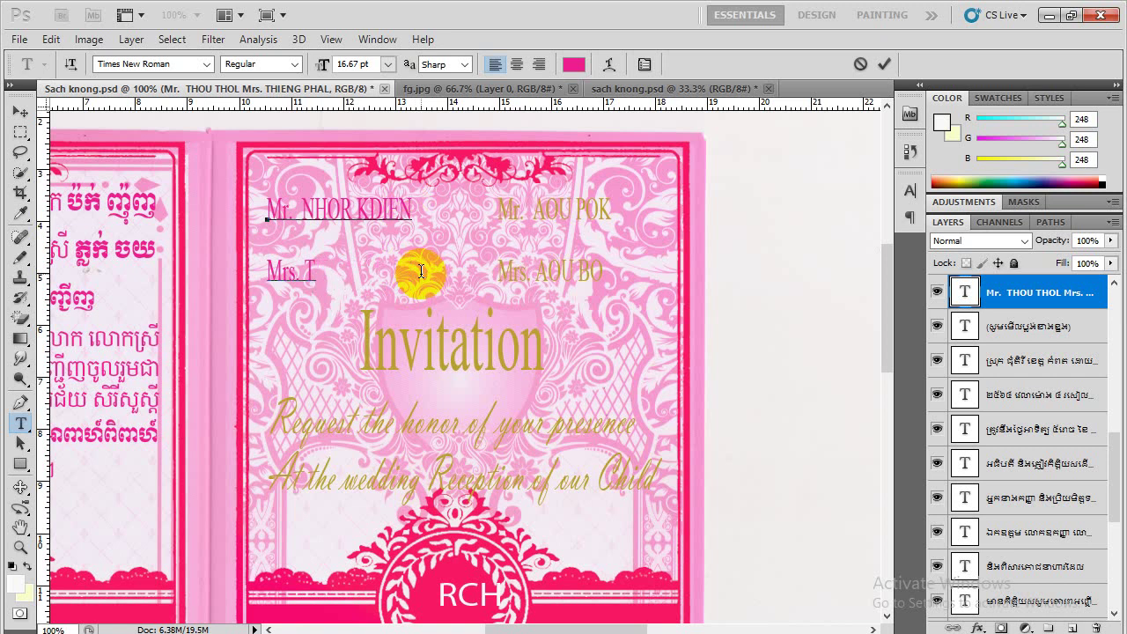
{"action": "key", "text": "BackSpace"}
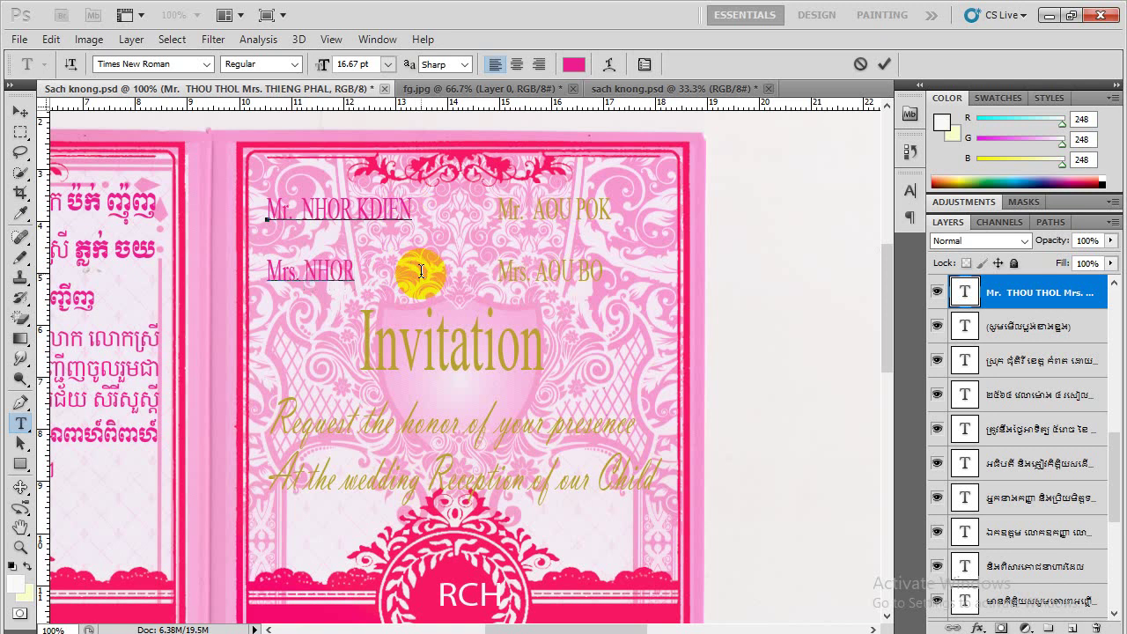
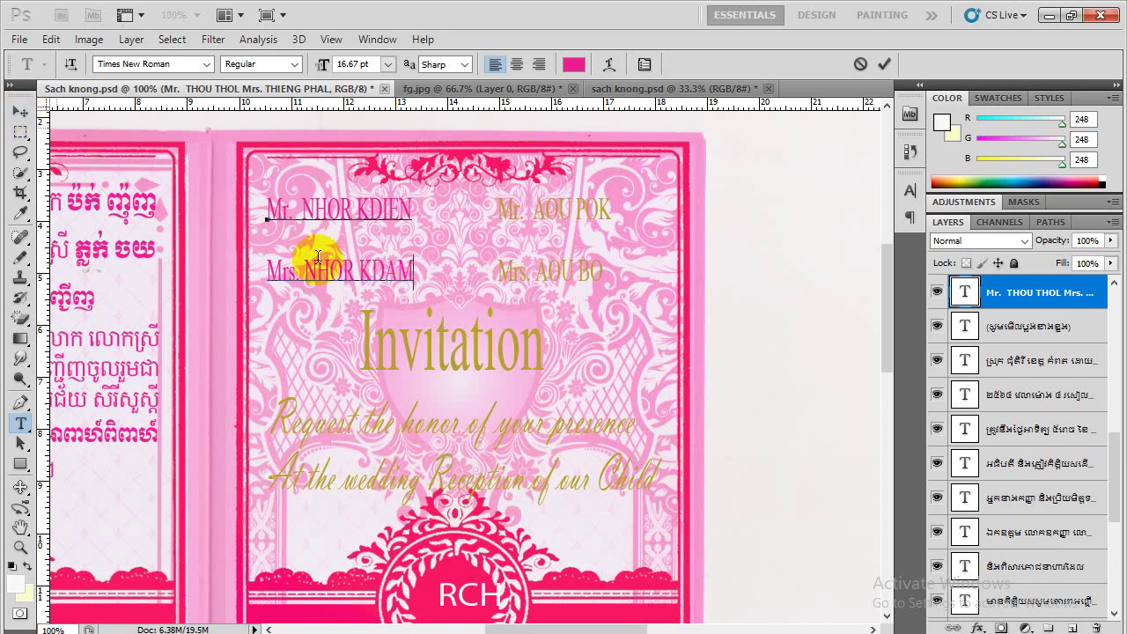
{"action": "key", "text": "ctrl+Return"}
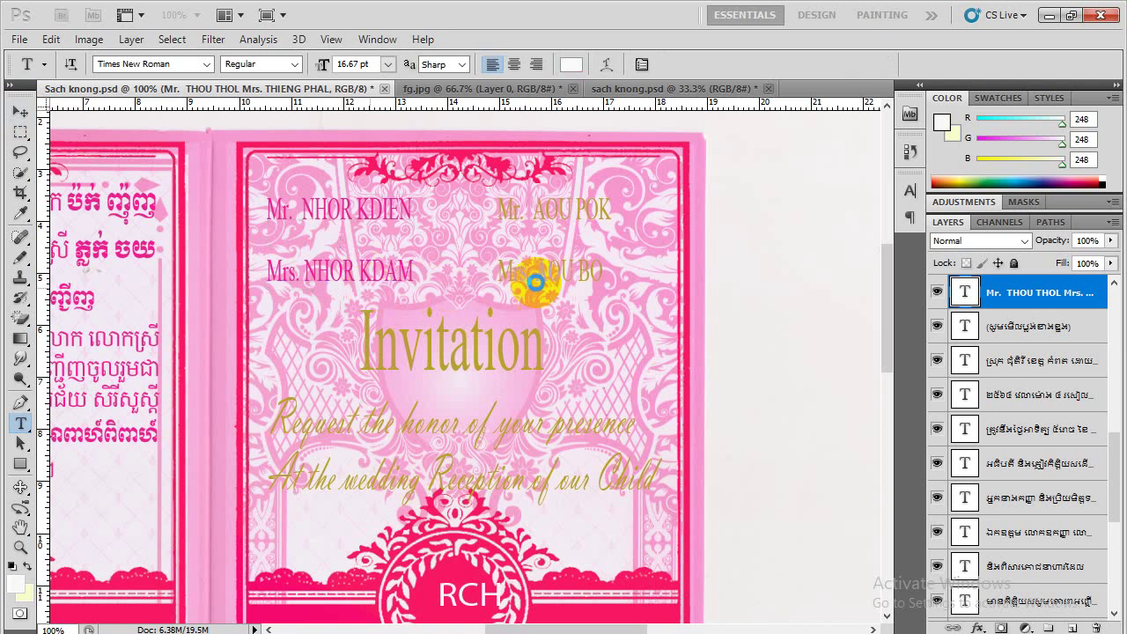
Select the right parents' names text and colour it pink #ee1e90, sampled from the Khmer text
{"action": "left_click", "coordinate": [581, 206]}
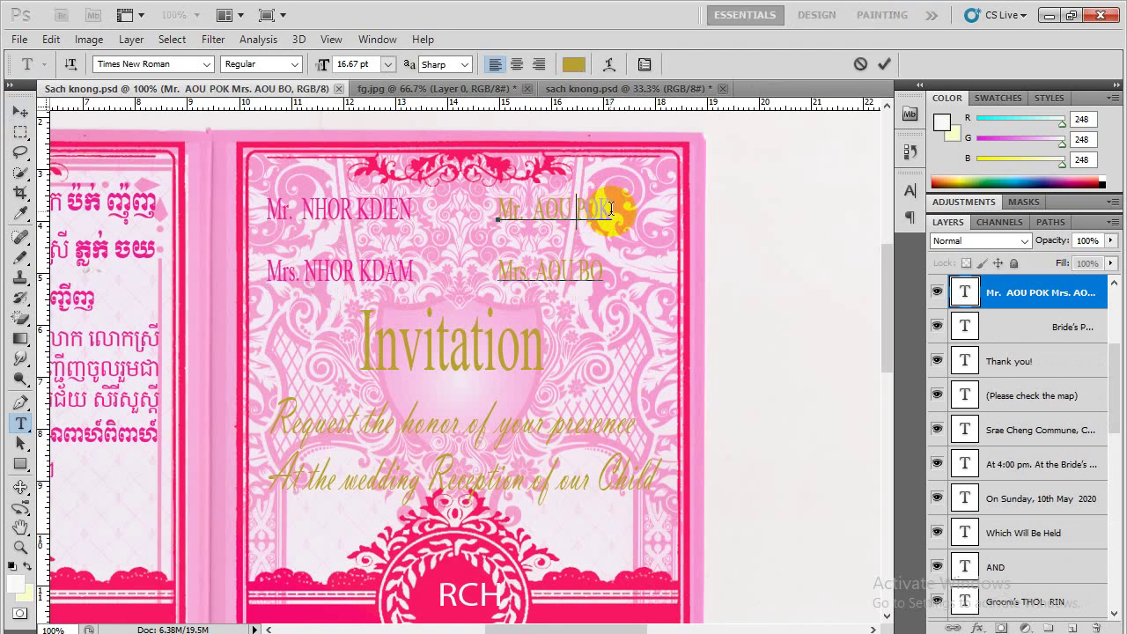
{"action": "key", "text": "ctrl+a"}
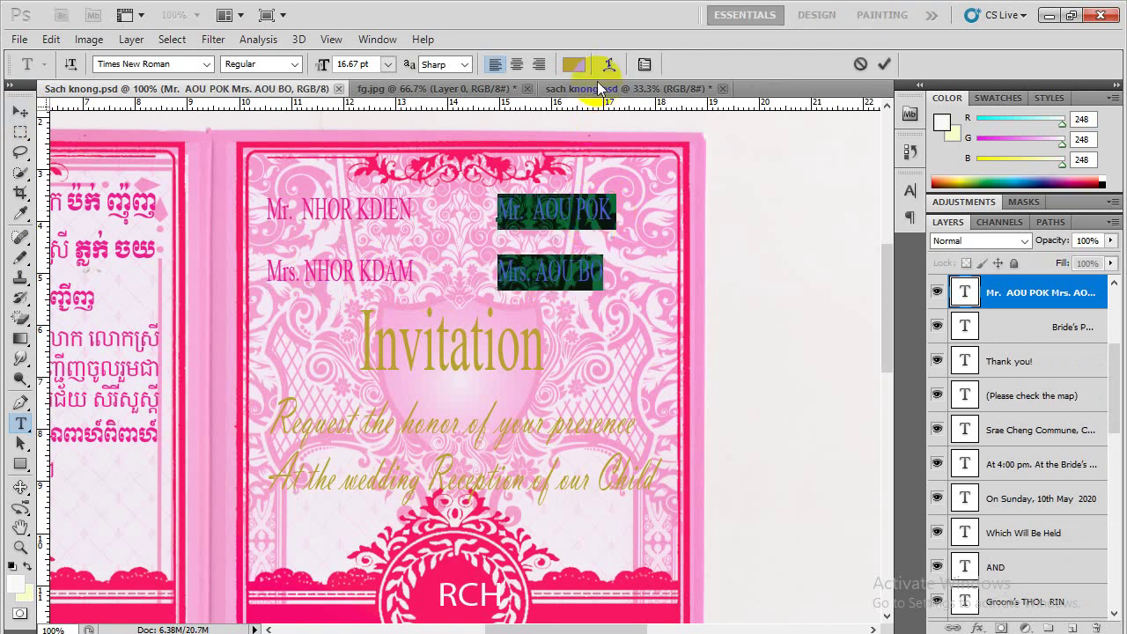
{"action": "left_click", "coordinate": [573, 64]}
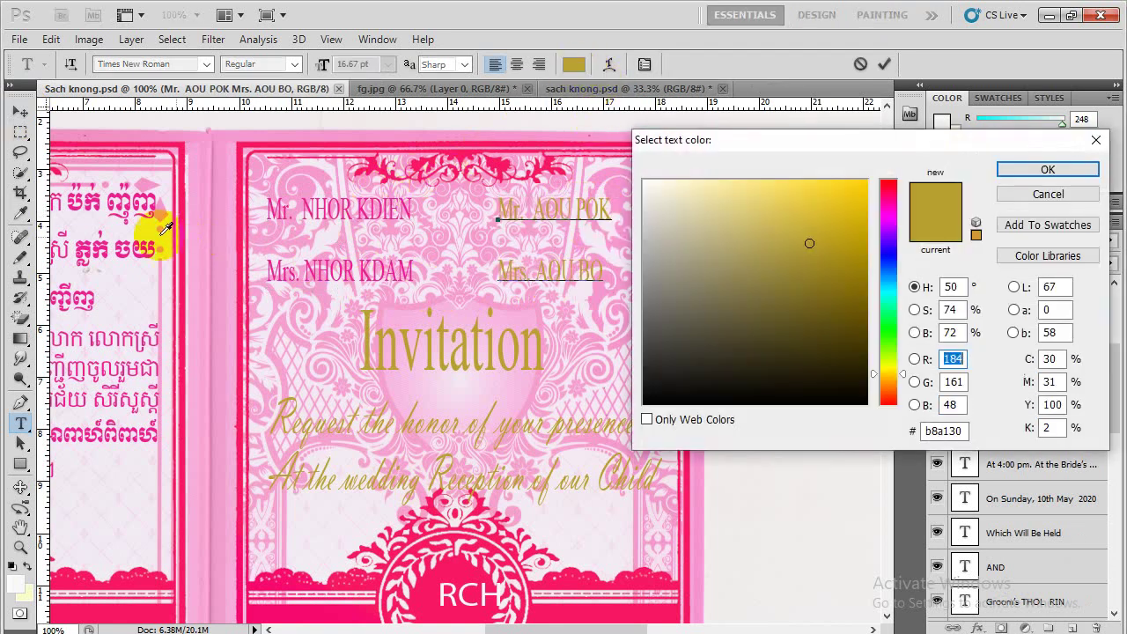
{"action": "left_click", "coordinate": [94, 253]}
{"action": "left_click", "coordinate": [1018, 171]}
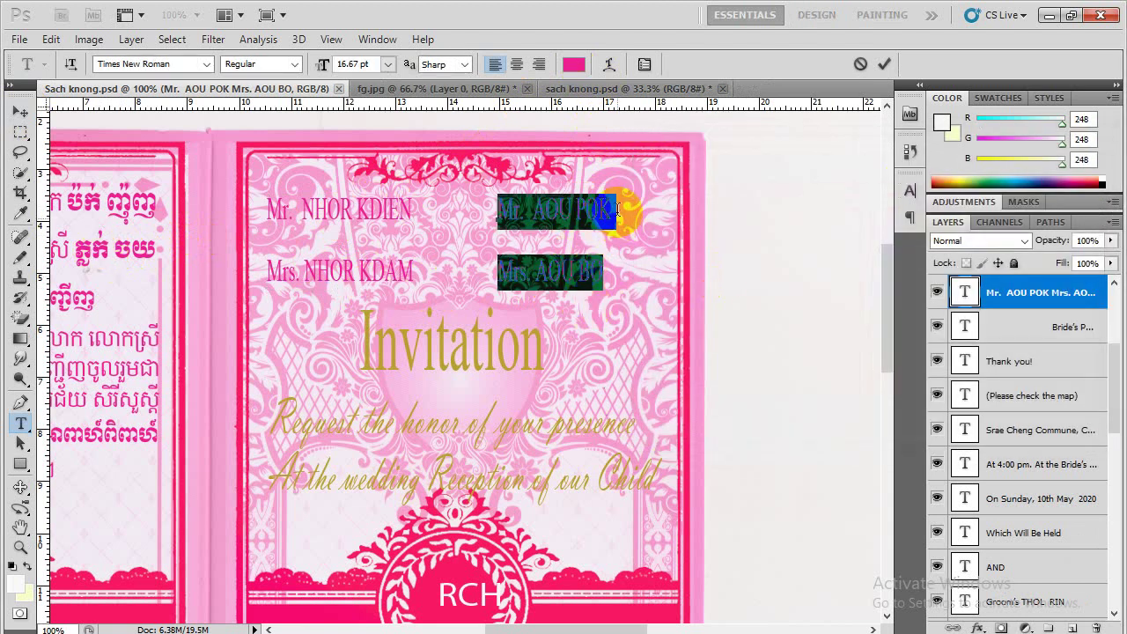
Replace the old father's and mother's names with the new names in capitals and commit
{"action": "left_click", "coordinate": [618, 209]}
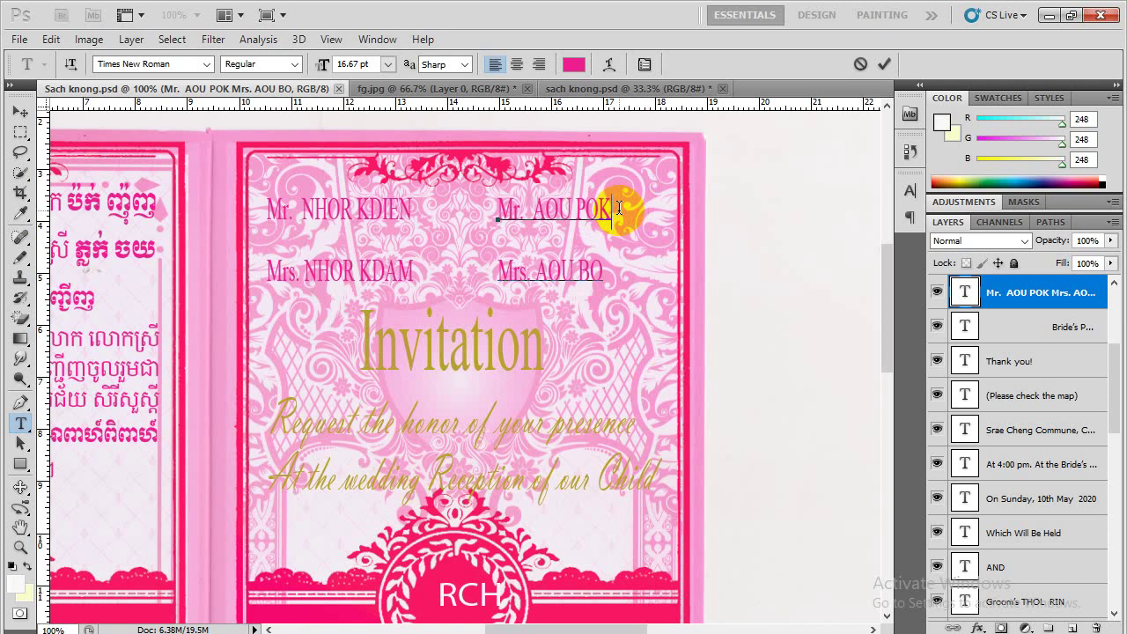
{"action": "key", "text": "BackSpace"}
{"action": "key", "text": "BackSpace"}
{"action": "key", "text": "BackSpace"}
{"action": "key", "text": "BackSpace"}
{"action": "key", "text": "BackSpace"}
{"action": "key", "text": "BackSpace"}
{"action": "key", "text": "BackSpace"}
{"action": "key", "text": "BackSpace"}
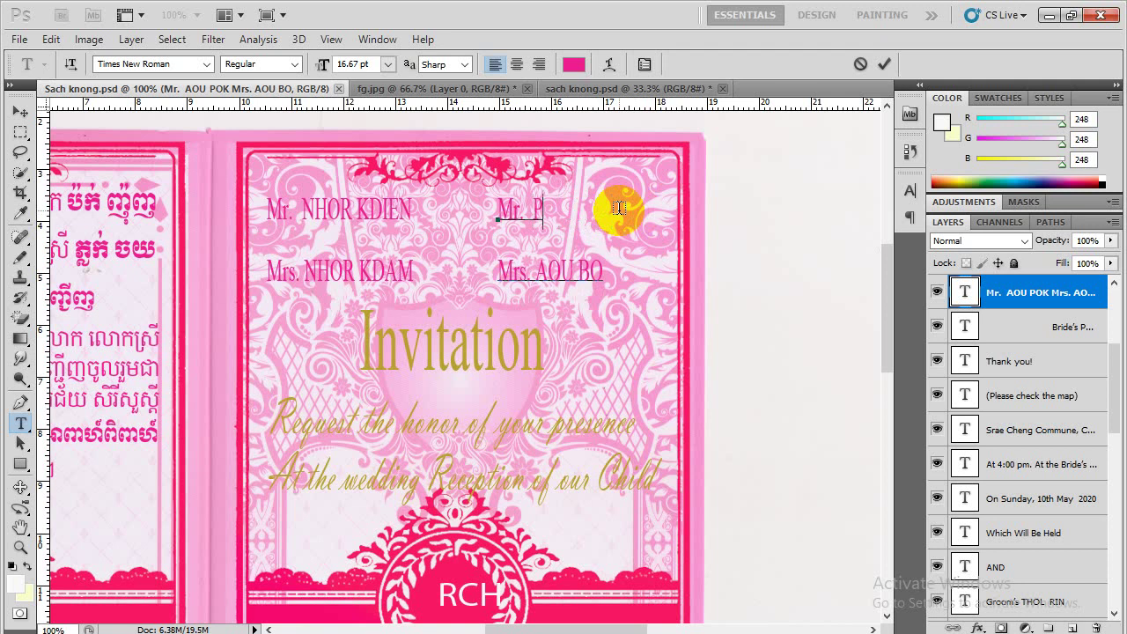
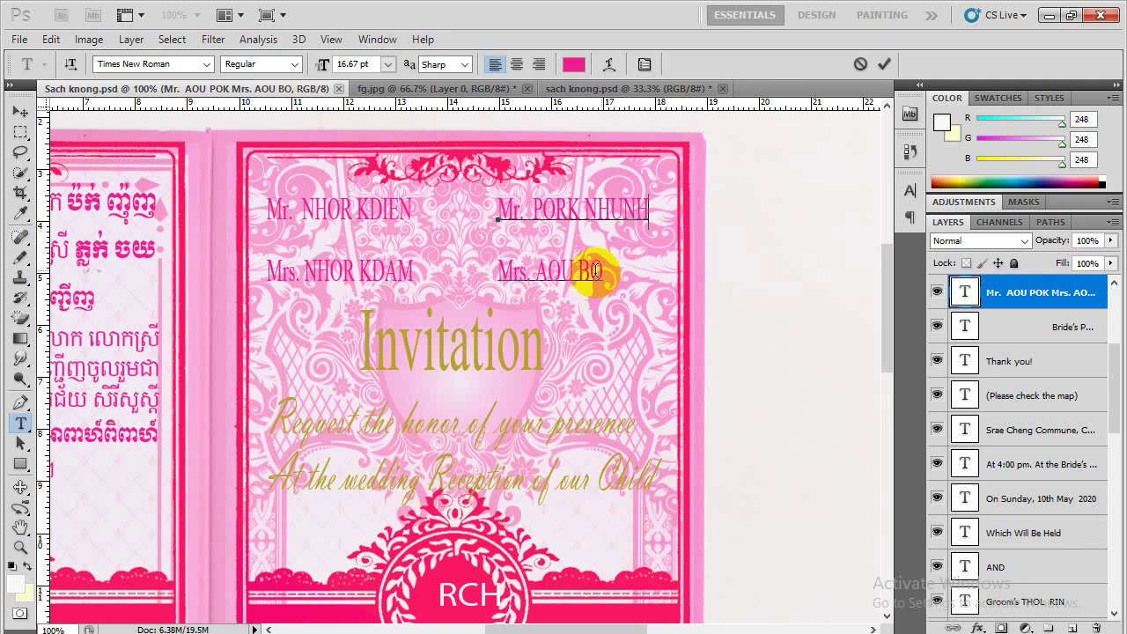
{"action": "left_click", "coordinate": [604, 271]}
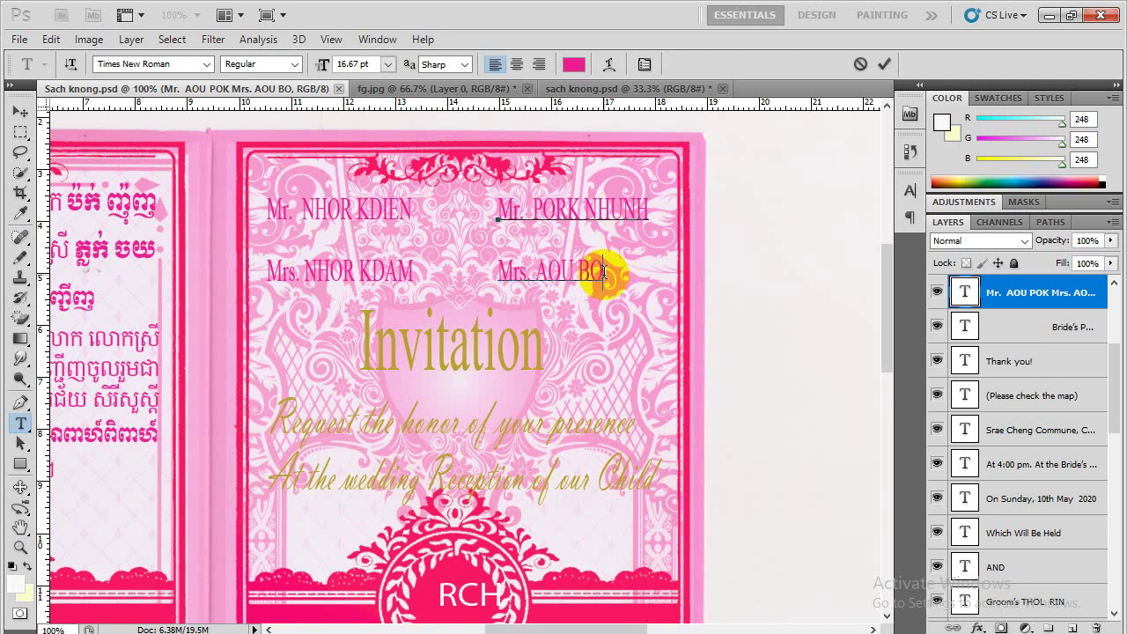
{"action": "key", "text": "BackSpace"}
{"action": "key", "text": "BackSpace"}
{"action": "key", "text": "BackSpace"}
{"action": "key", "text": "BackSpace"}
{"action": "key", "text": "BackSpace"}
{"action": "key", "text": "BackSpace"}
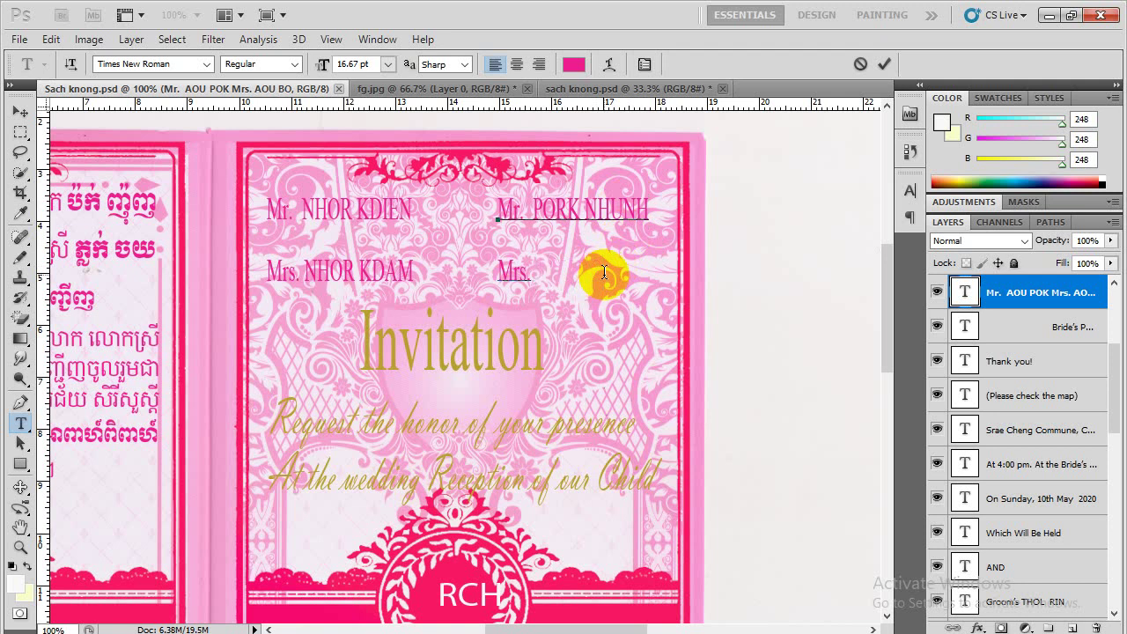
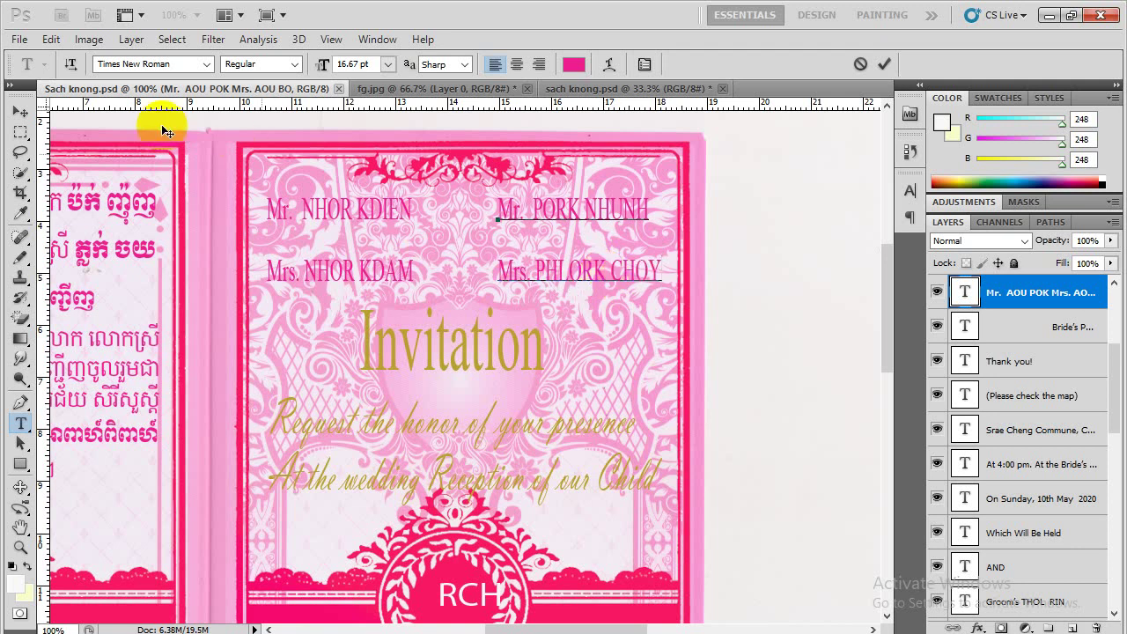
{"action": "key", "text": "ctrl"}
{"action": "key", "text": "ctrl+Return"}
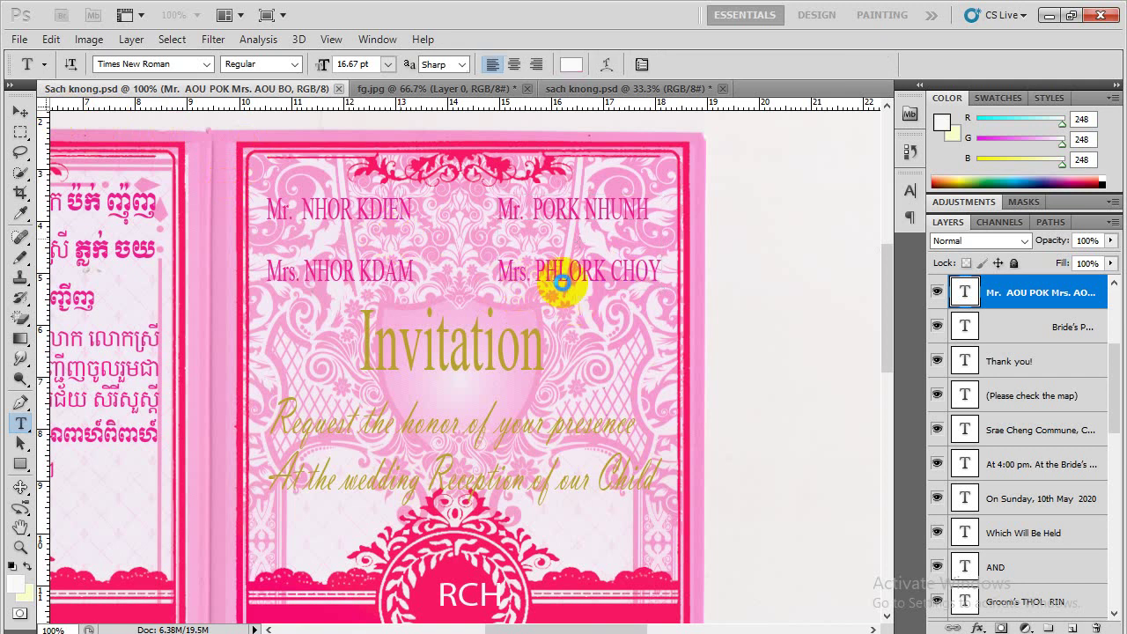
{"action": "left_click", "coordinate": [590, 280]}
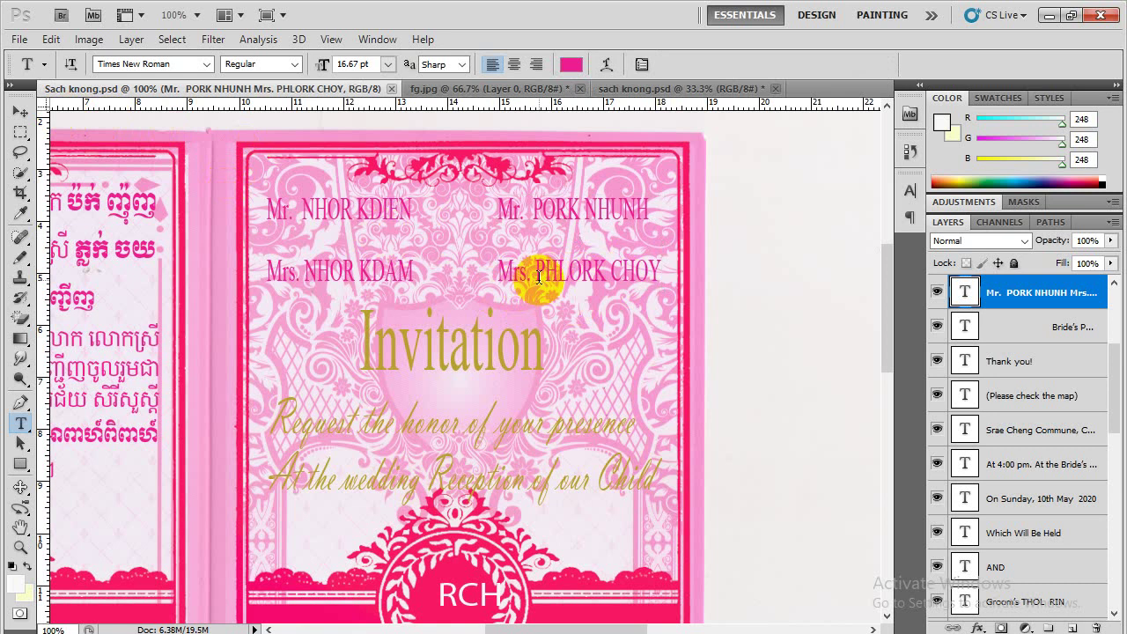
Select the gold 'Invitation' title and colour it pink, sampled from the Khmer text
{"action": "scroll", "coordinate": [539, 278], "scroll_direction": "down", "scroll_amount": 3}
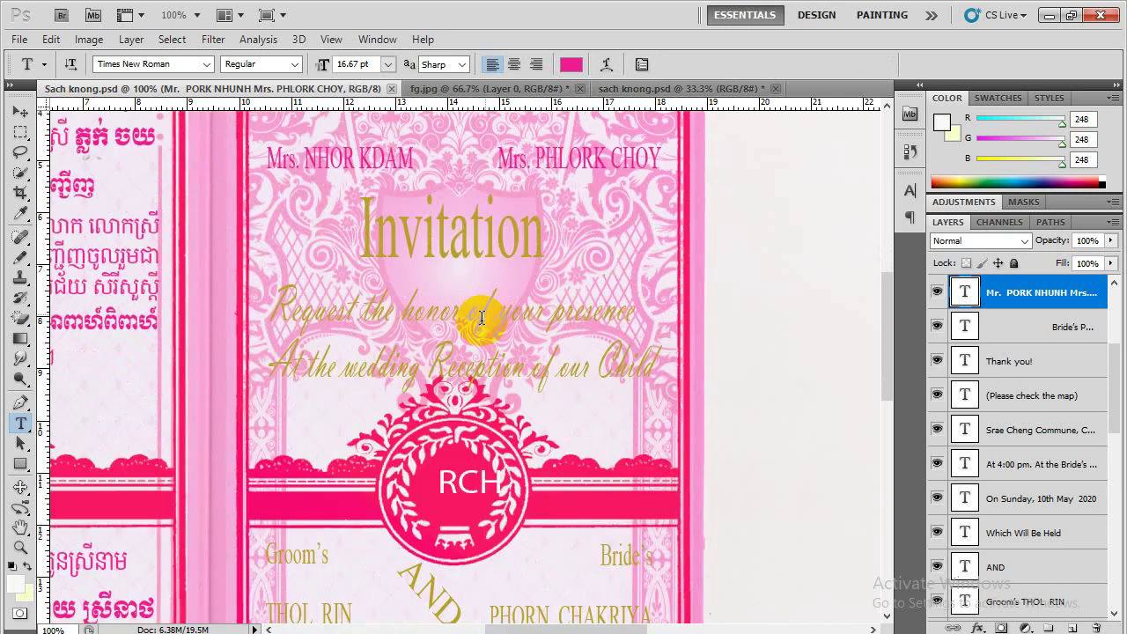
{"action": "left_click", "coordinate": [422, 231]}
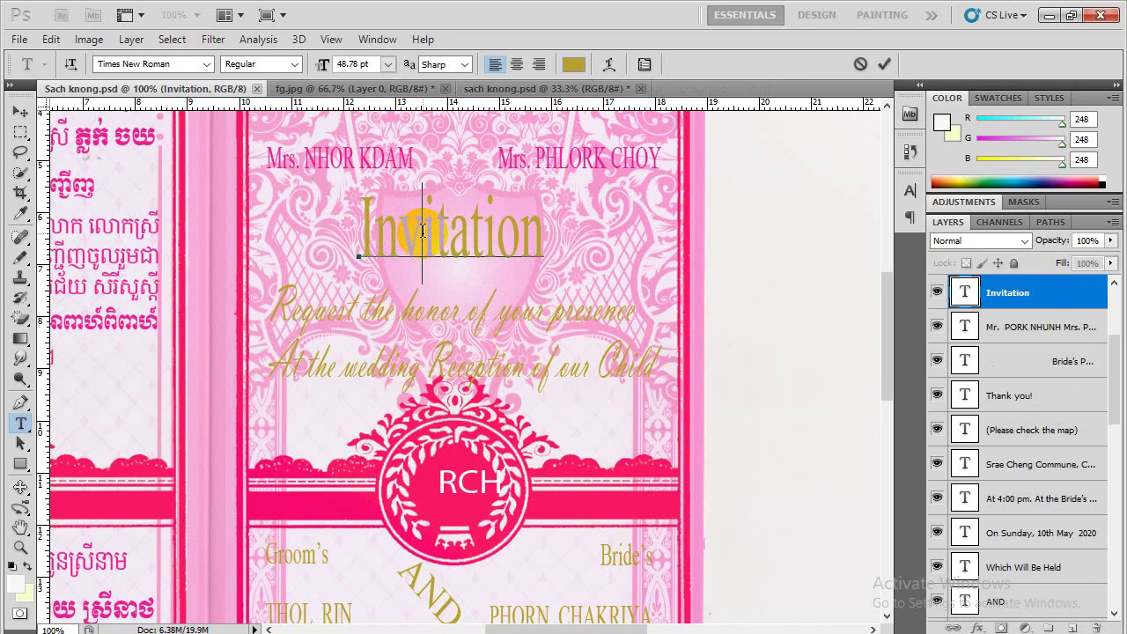
{"action": "double_click", "coordinate": [422, 231]}
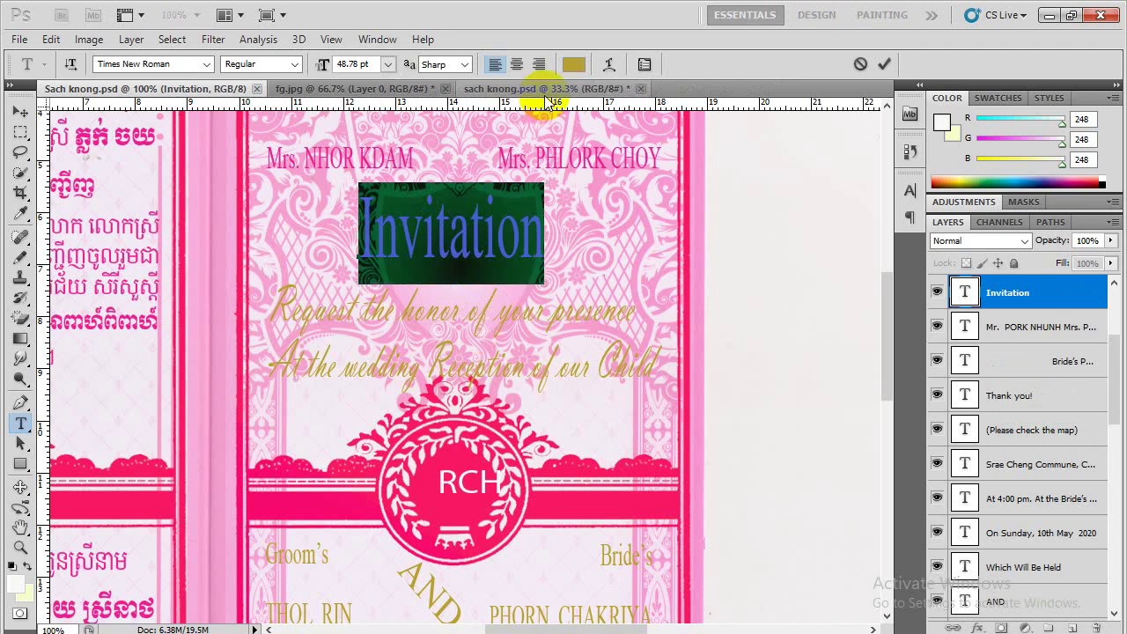
{"action": "left_click", "coordinate": [575, 66]}
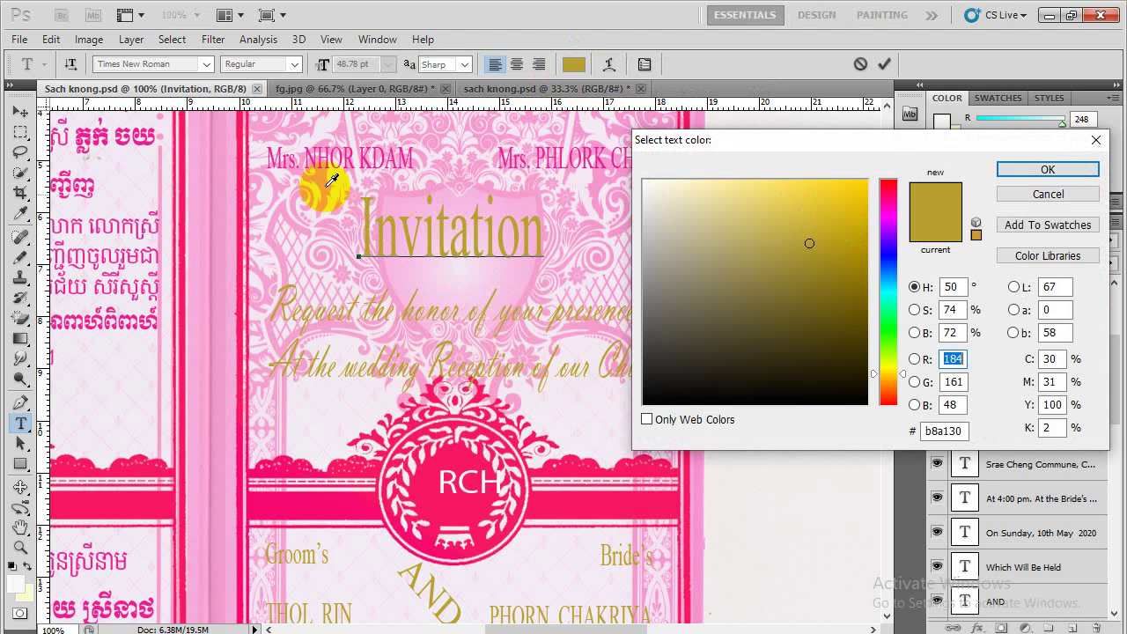
{"action": "left_click", "coordinate": [94, 128]}
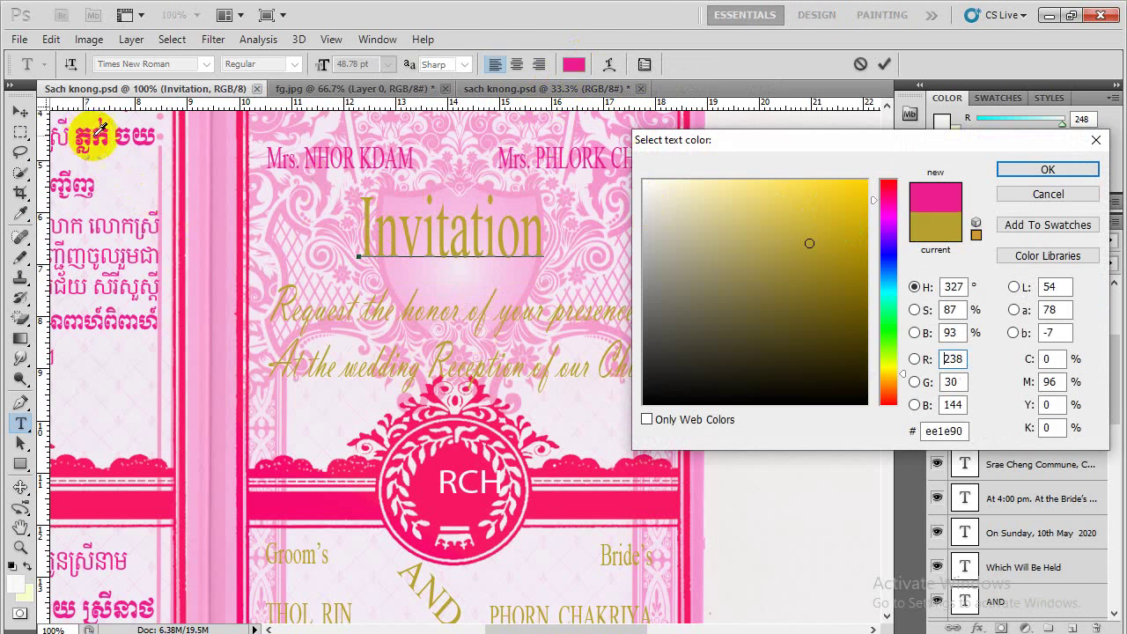
{"action": "left_click", "coordinate": [1048, 170]}
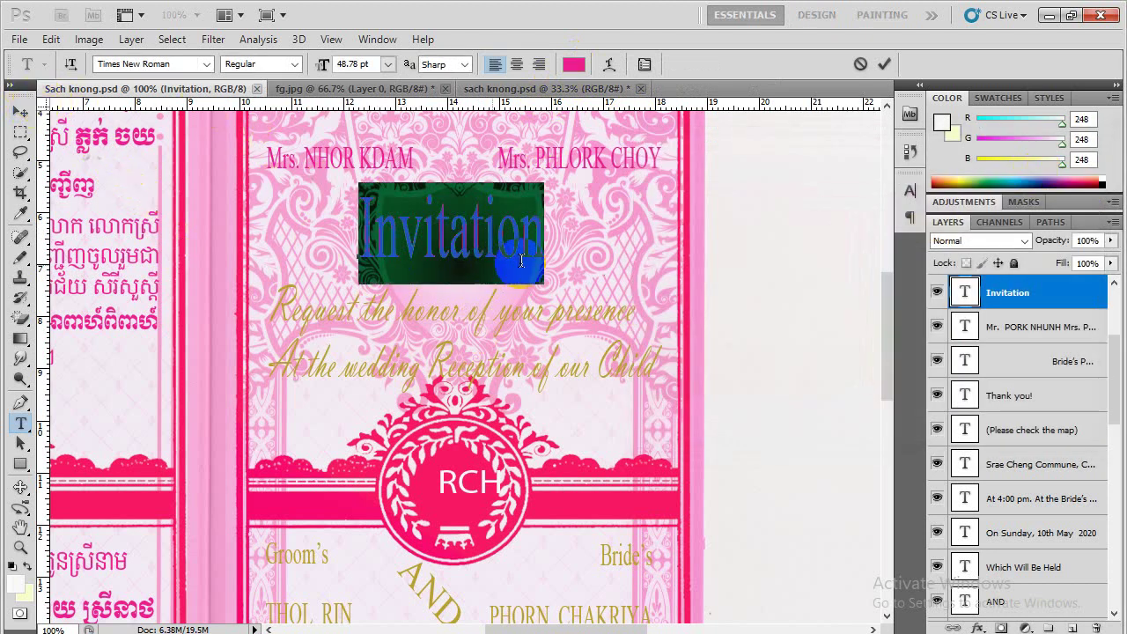
Change the 'Invitation' title font to TypoUpright BT and finish the text edit
{"action": "left_click", "coordinate": [177, 63]}
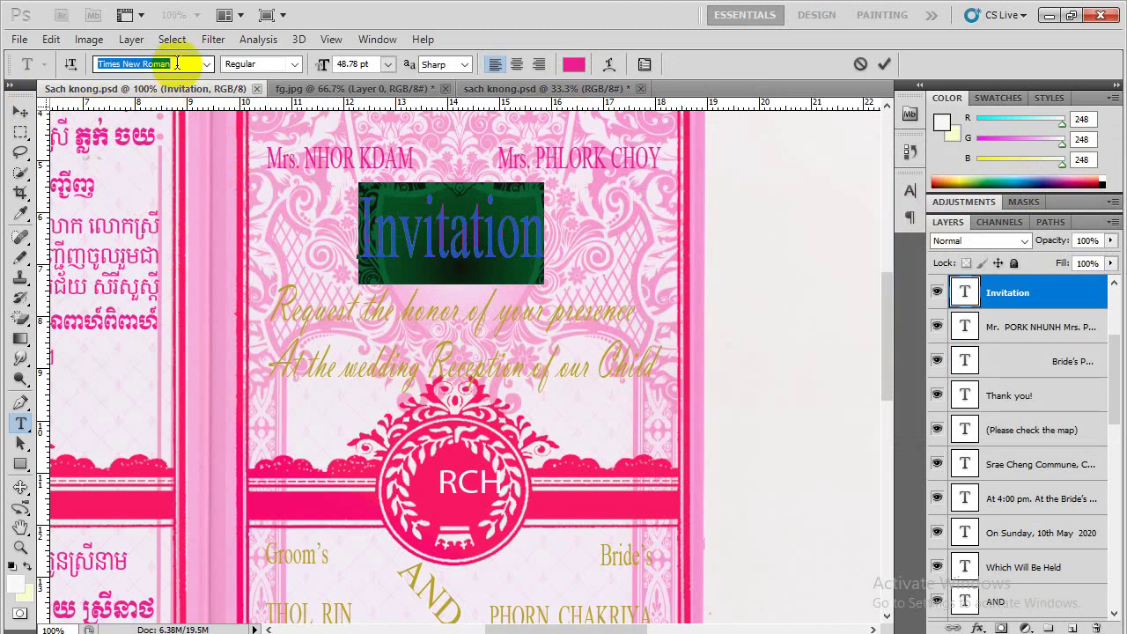
{"action": "scroll", "coordinate": [177, 63], "scroll_direction": "down", "scroll_amount": 3}
{"action": "scroll", "coordinate": [177, 64], "scroll_direction": "down", "scroll_amount": 4}
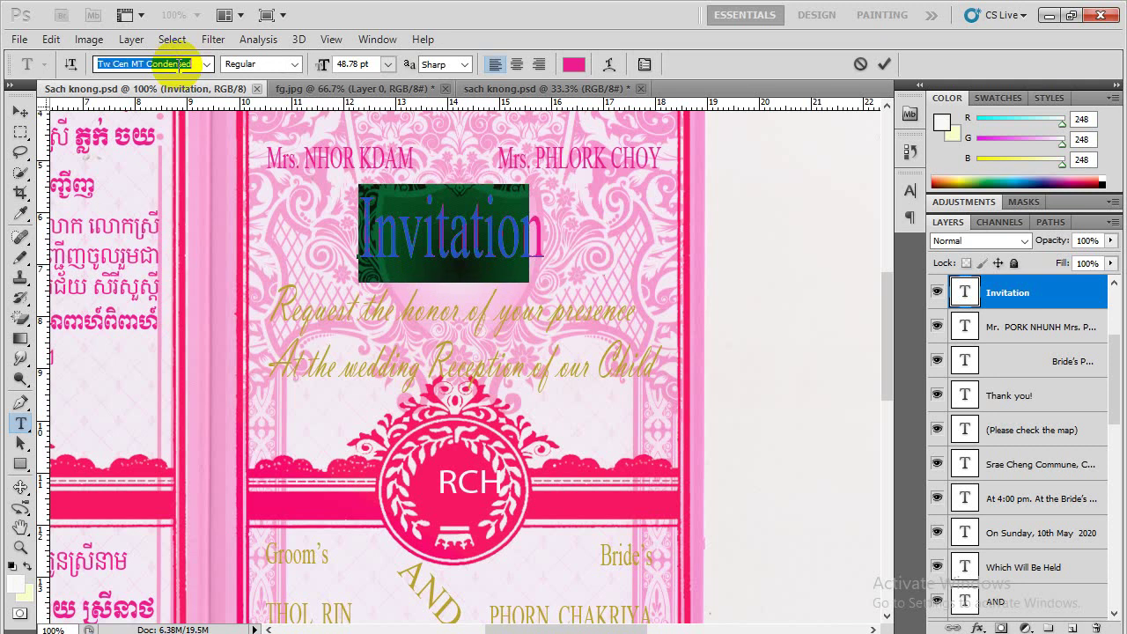
{"action": "scroll", "coordinate": [177, 63], "scroll_direction": "down", "scroll_amount": 3}
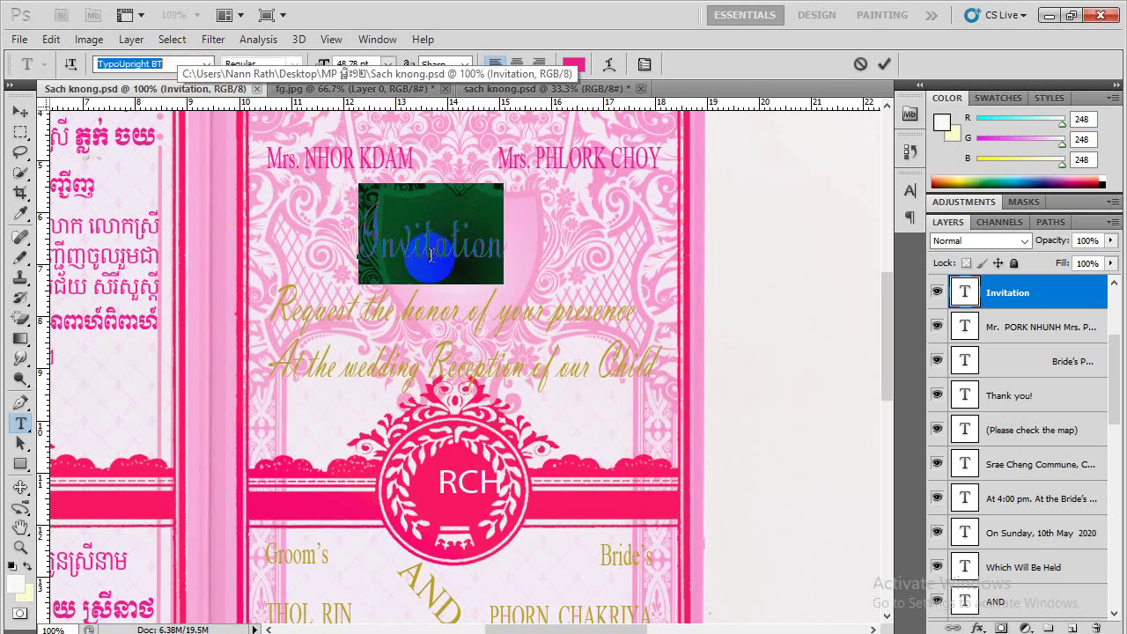
{"action": "left_click", "coordinate": [21, 113]}
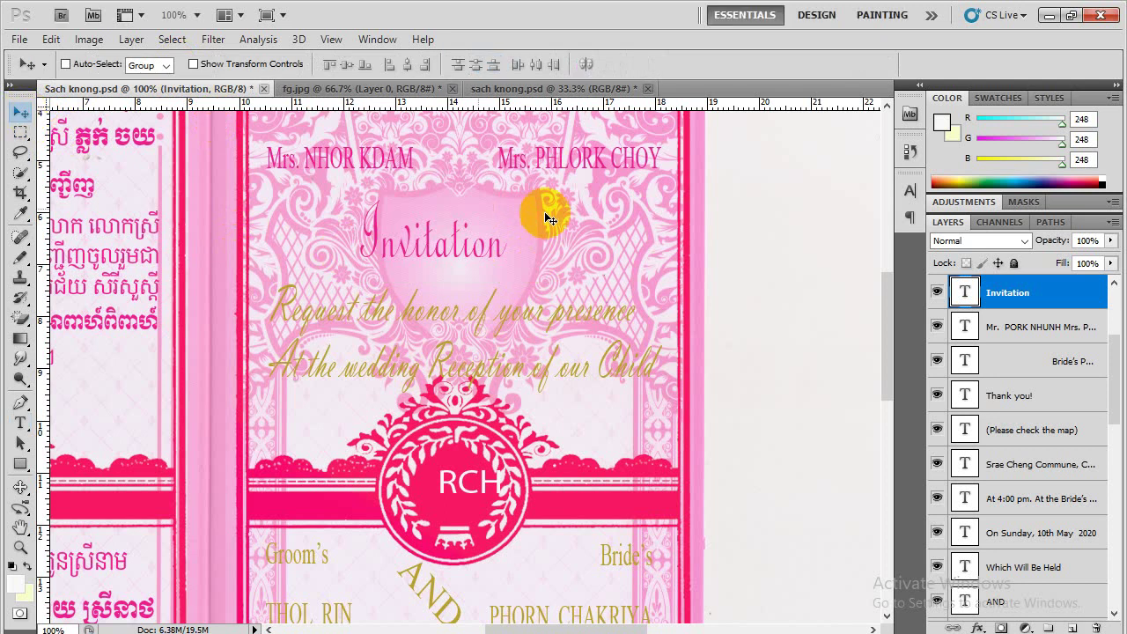
Scale the 'Invitation' title up to about 134% and nudge it slightly right and down
{"action": "key", "text": "ctrl+t"}
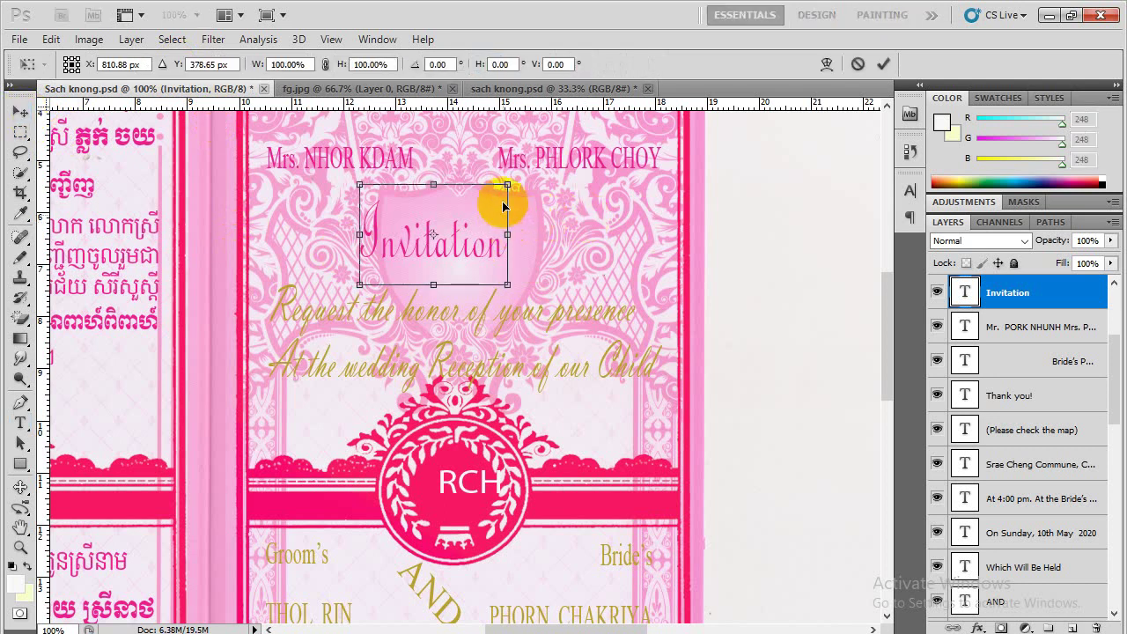
{"action": "left_click_drag", "start_coordinate": [509, 177], "coordinate": [576, 182]}
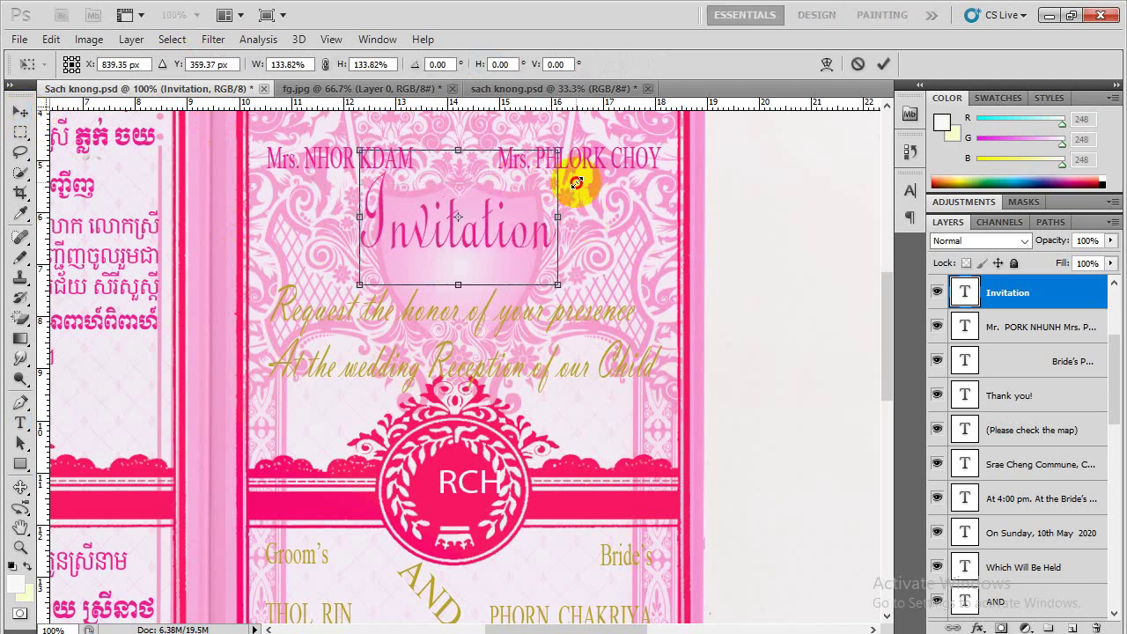
{"action": "double_click", "coordinate": [488, 205]}
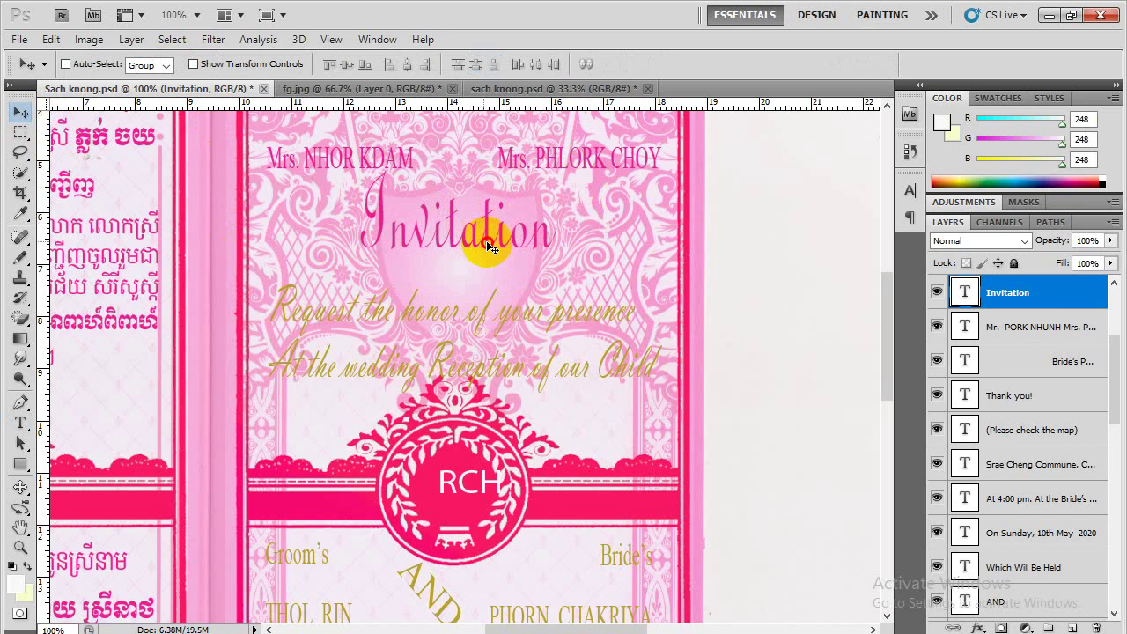
{"action": "left_click_drag", "start_coordinate": [486, 240], "coordinate": [495, 251]}
{"action": "scroll", "coordinate": [574, 276], "scroll_direction": "up", "scroll_amount": 3}
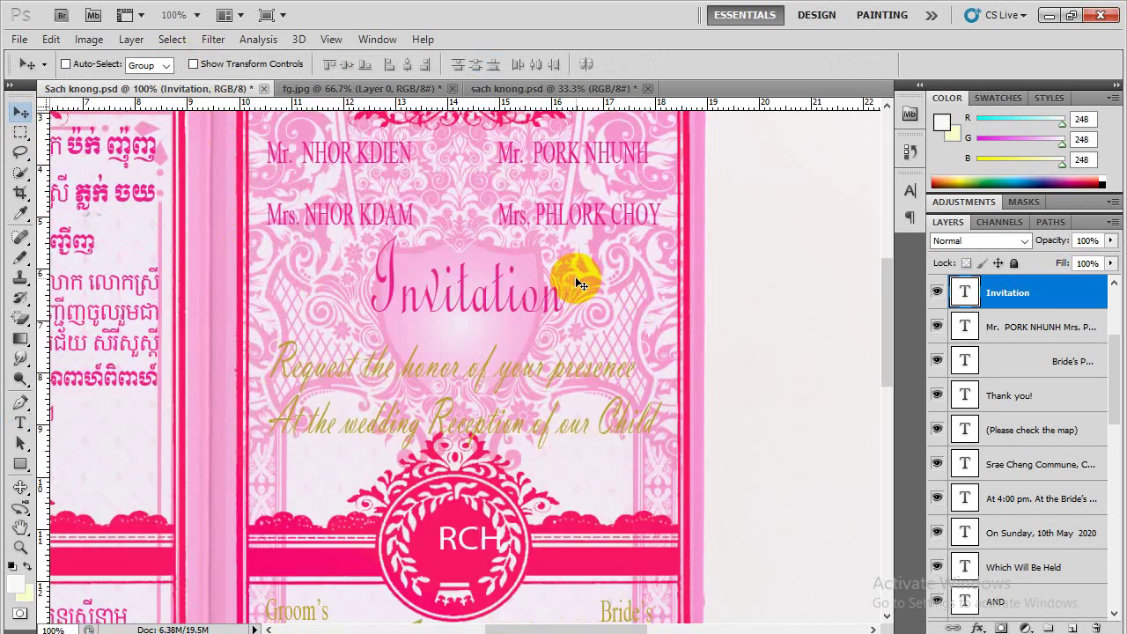
{"action": "scroll", "coordinate": [575, 269], "scroll_direction": "down", "scroll_amount": 2}
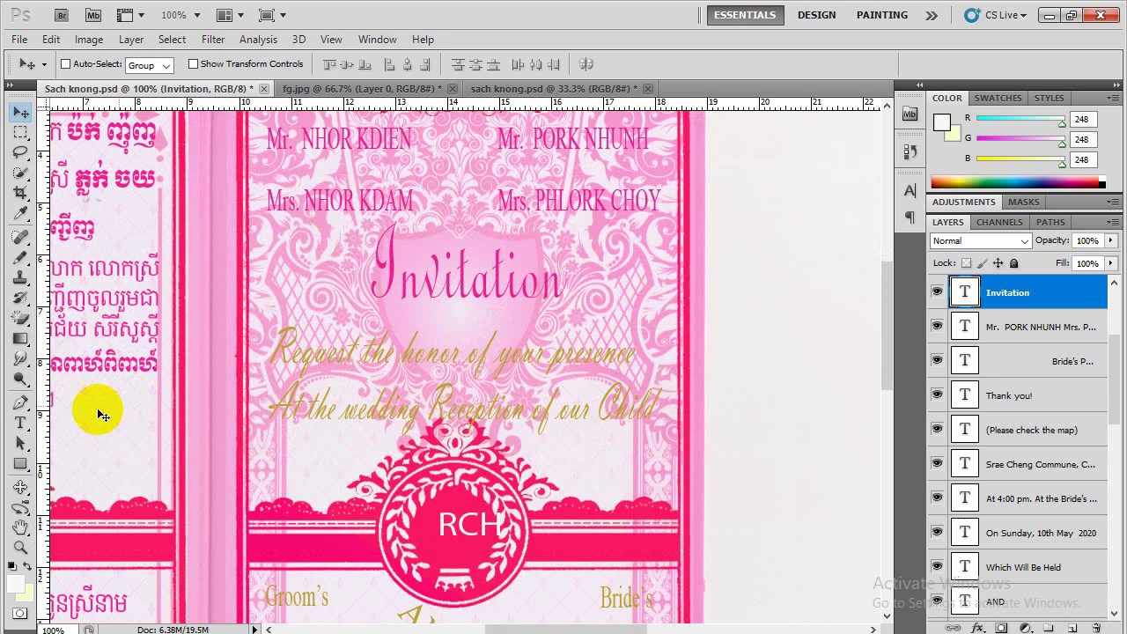
{"action": "left_click", "coordinate": [20, 422]}
Recolour the 'Request the honor of your presence' line to the Invitation title's pink
{"action": "left_click", "coordinate": [394, 362]}
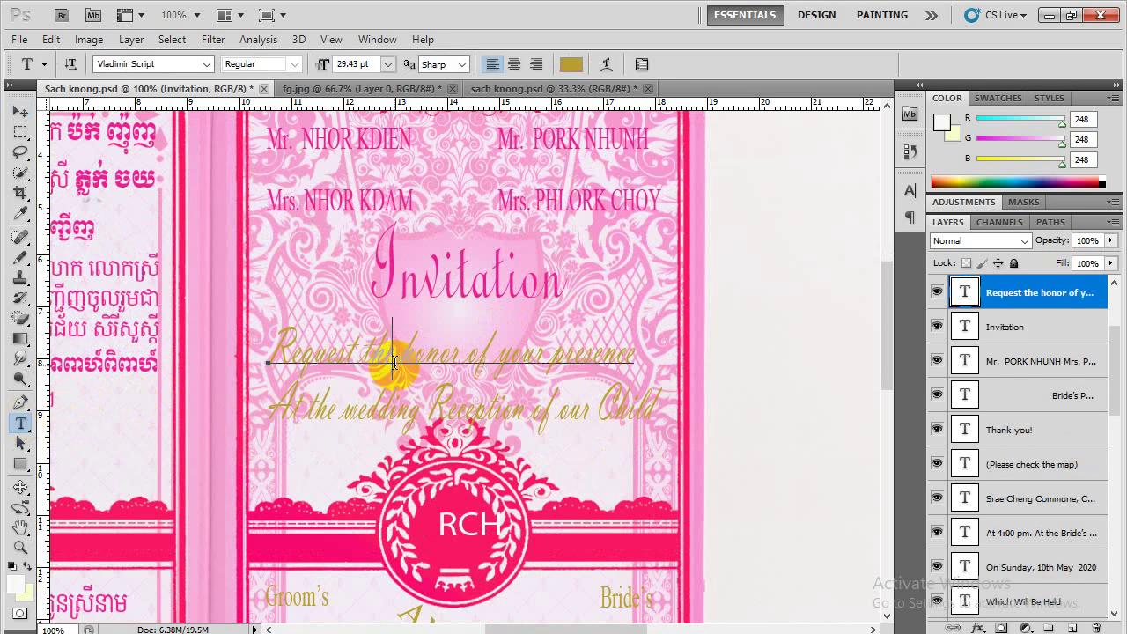
{"action": "key", "text": "ctrl+a"}
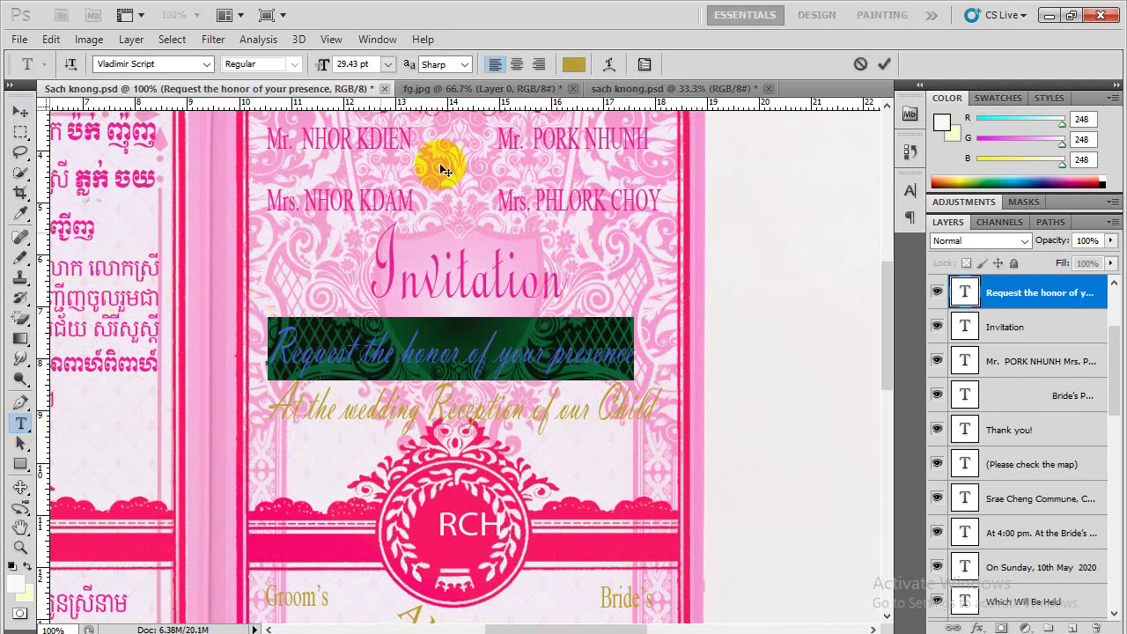
{"action": "left_click", "coordinate": [573, 64]}
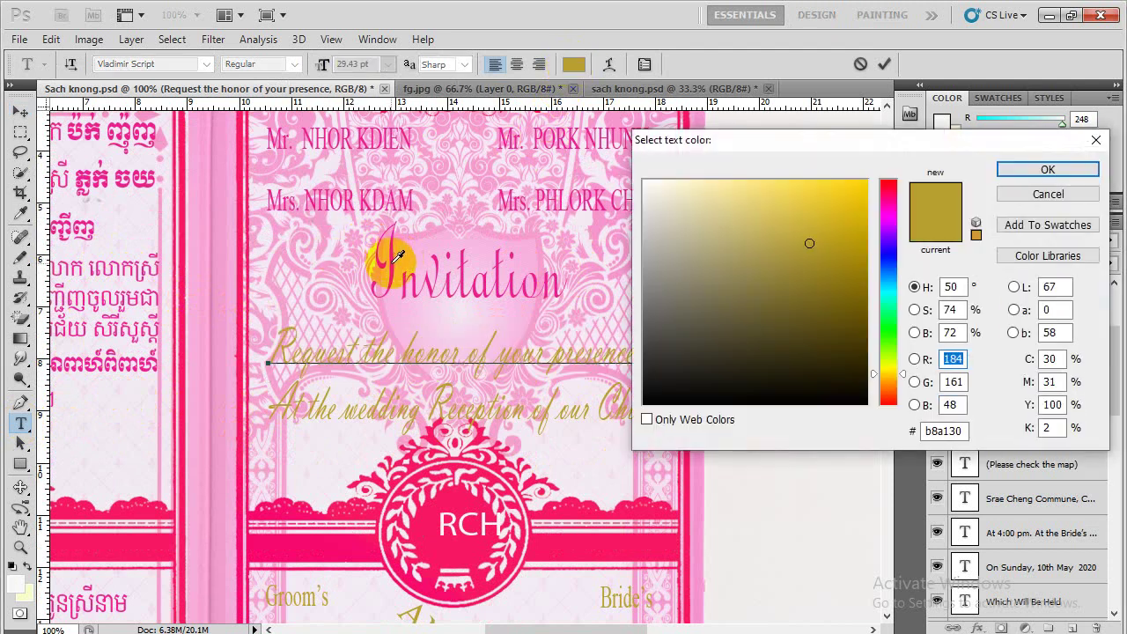
{"action": "left_click", "coordinate": [383, 256]}
{"action": "left_click", "coordinate": [1021, 169]}
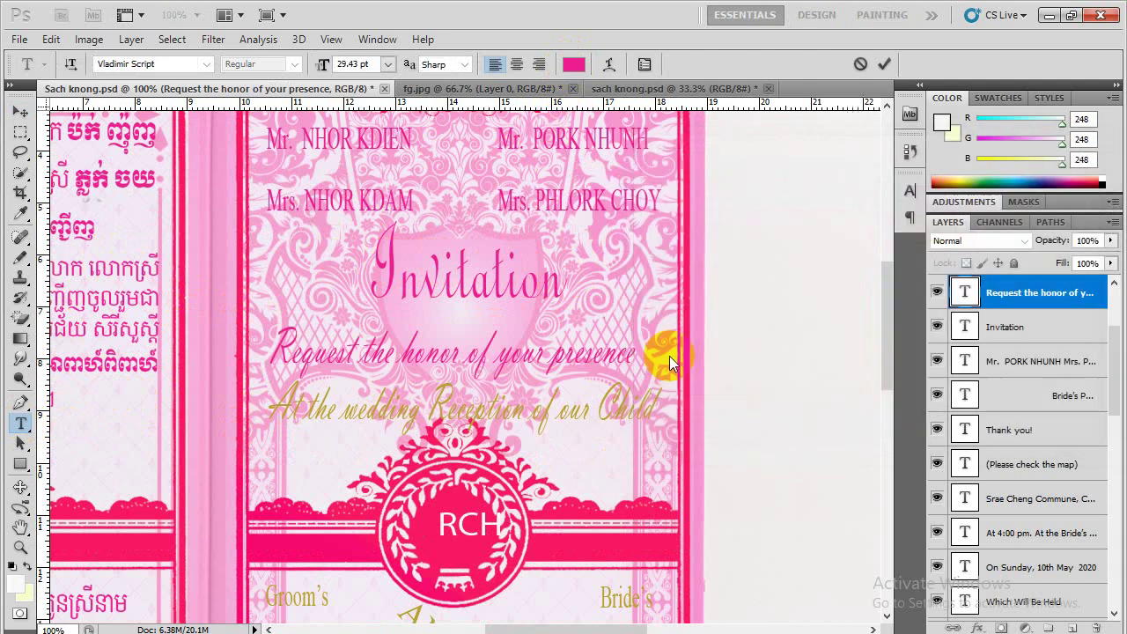
{"action": "key", "text": "ctrl+Return"}
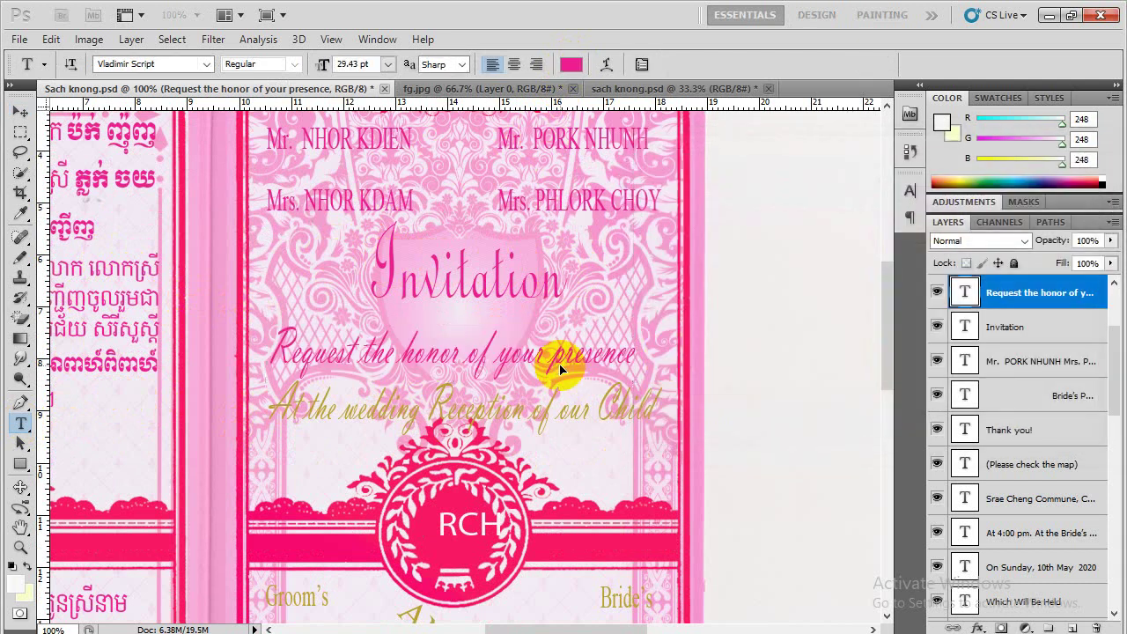
Recolour the 'At the wedding Reception of our Child' line to the same pink
{"action": "left_click", "coordinate": [464, 413]}
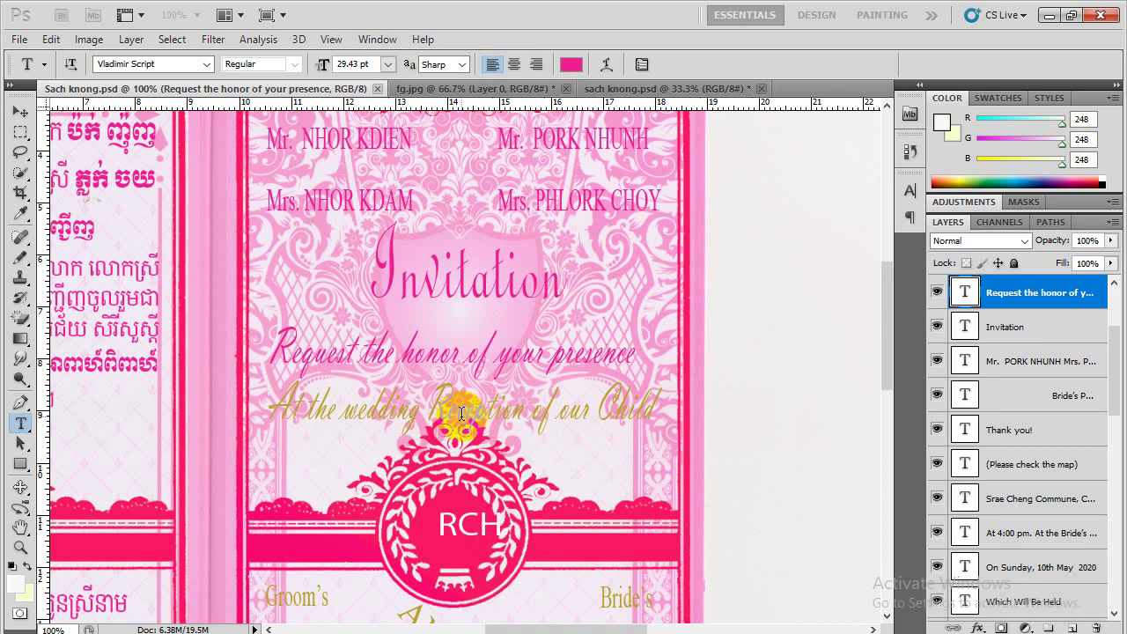
{"action": "key", "text": "ctrl+a"}
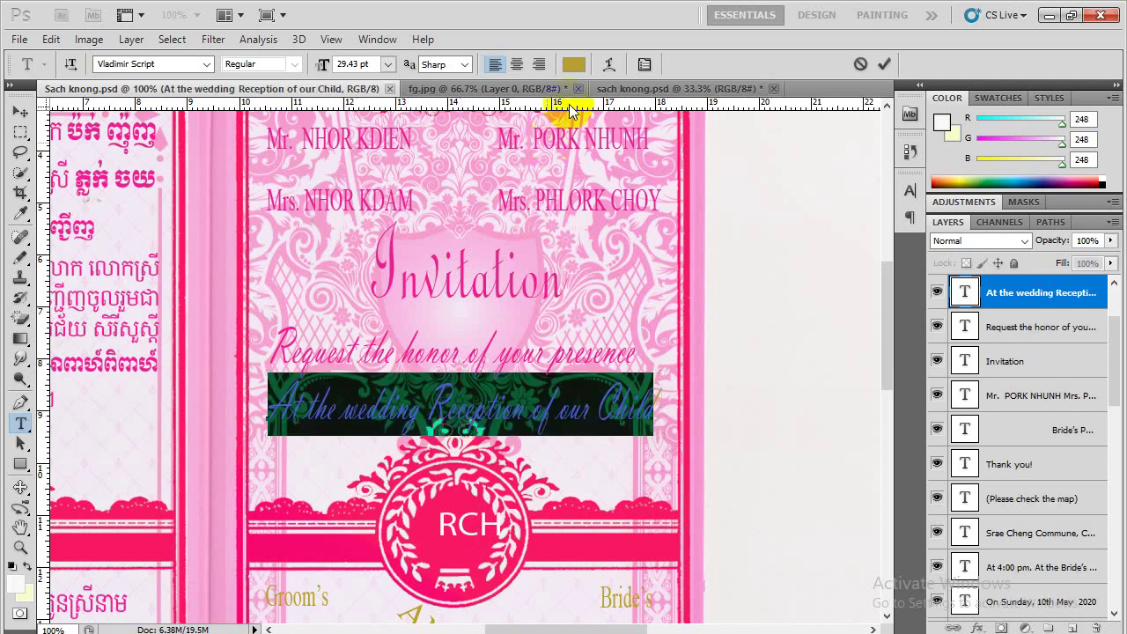
{"action": "left_click", "coordinate": [573, 65]}
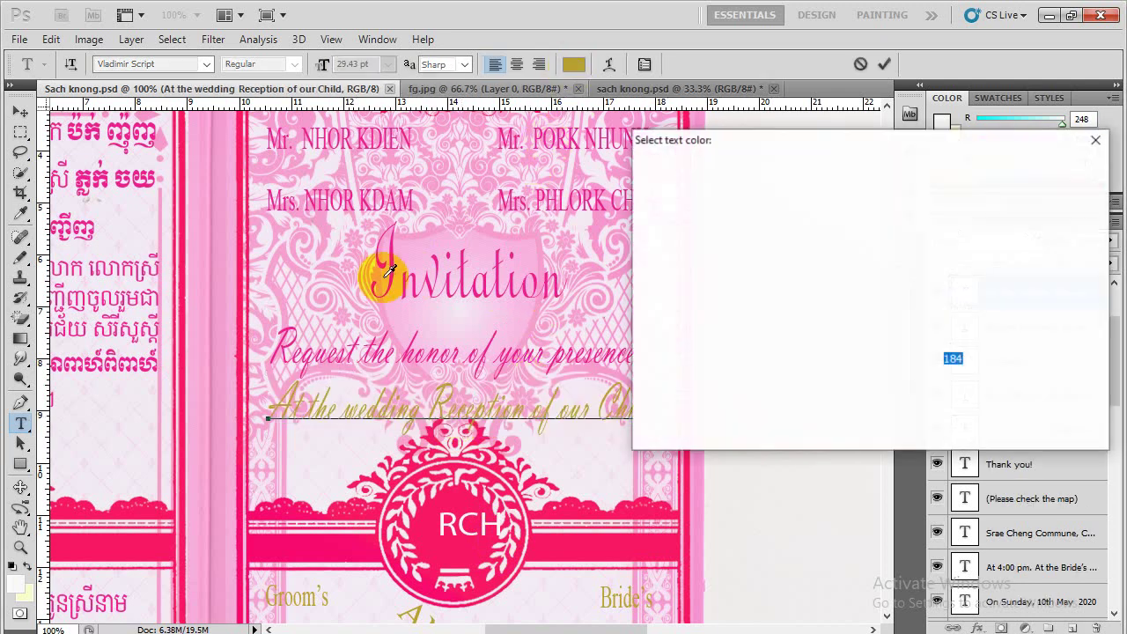
{"action": "left_click", "coordinate": [396, 250]}
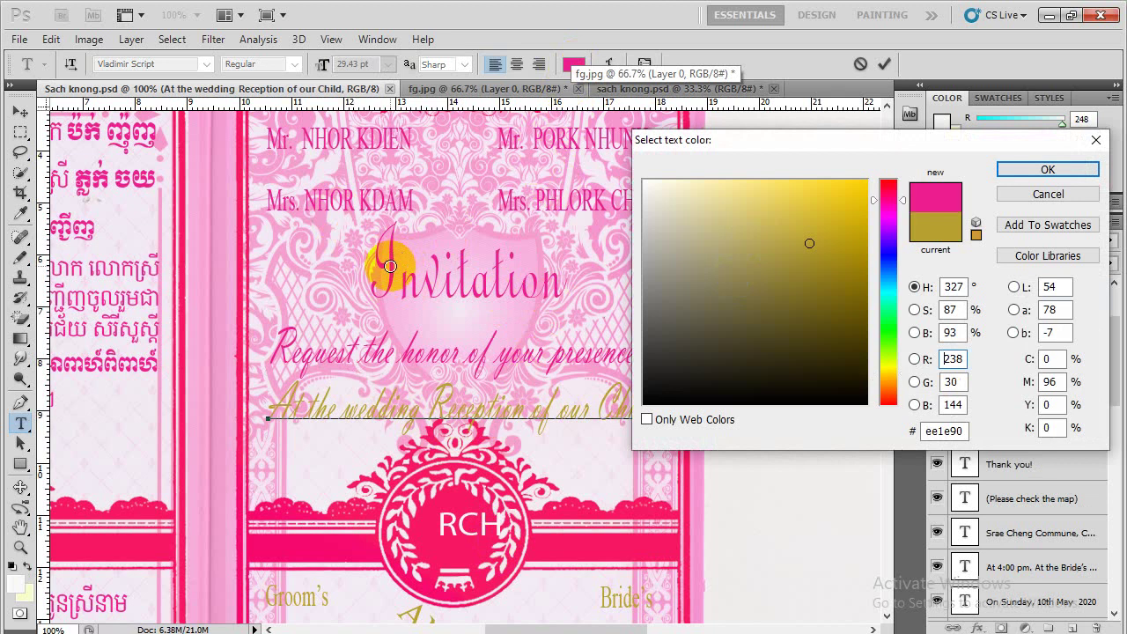
{"action": "left_click", "coordinate": [1002, 170]}
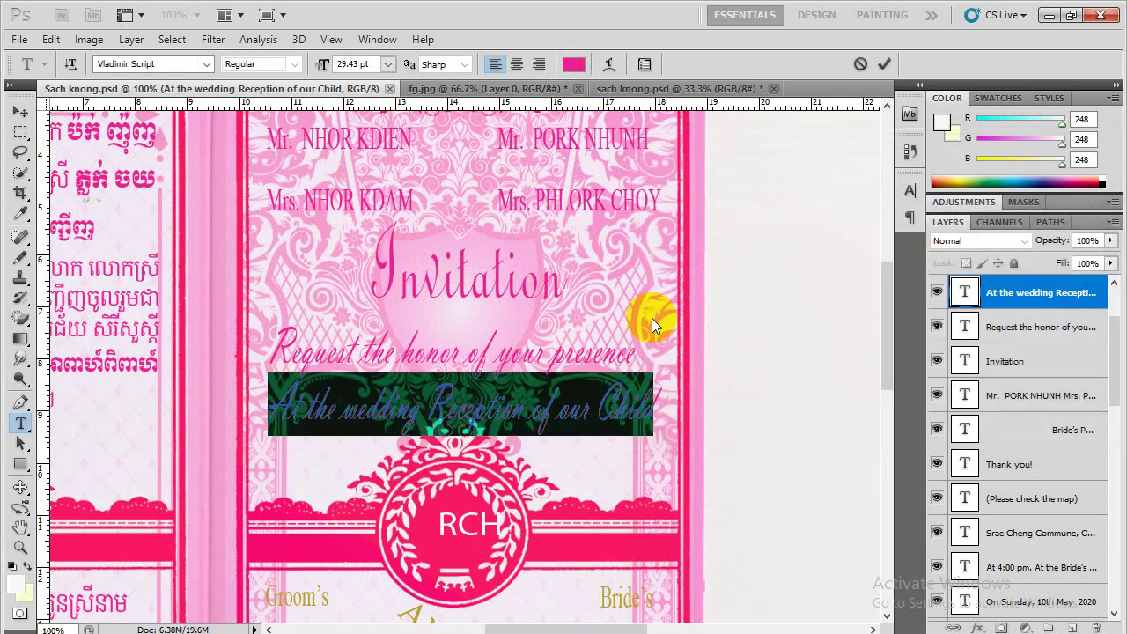
{"action": "left_click", "coordinate": [591, 325]}
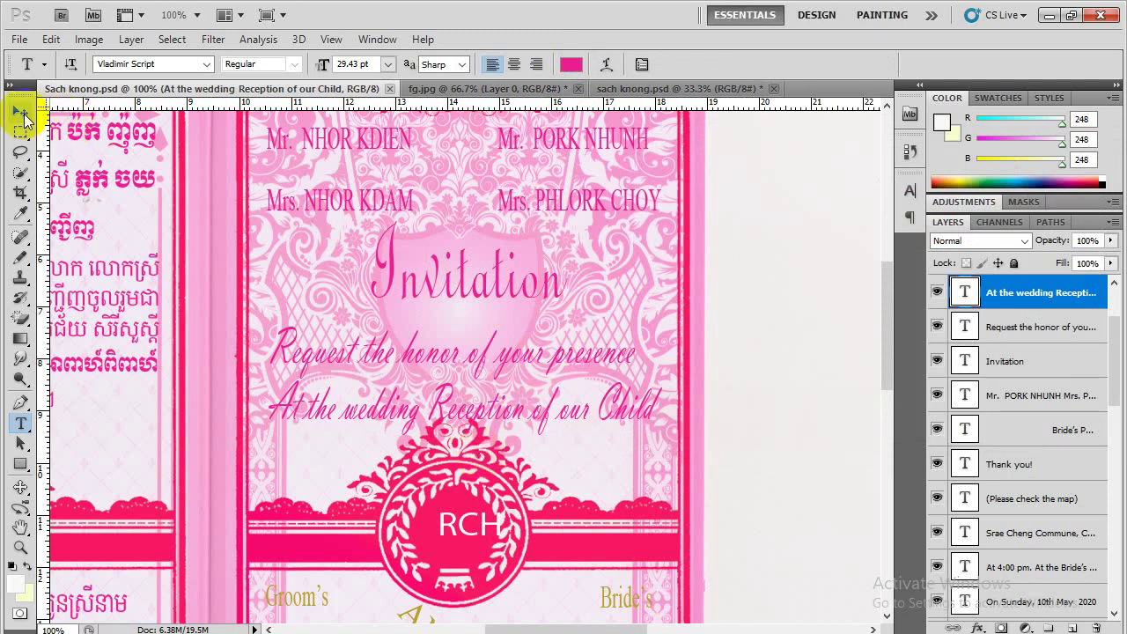
Nudge the 'Request the honor of your presence' layer up three steps with the Move tool
{"action": "left_click", "coordinate": [24, 119]}
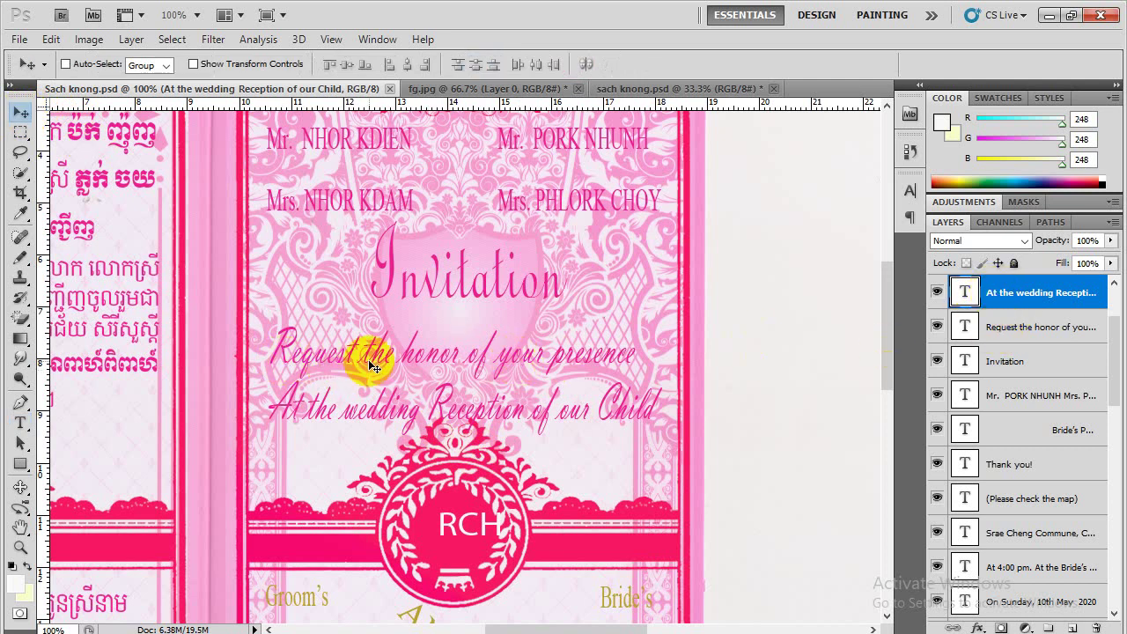
{"action": "left_click", "coordinate": [1014, 333]}
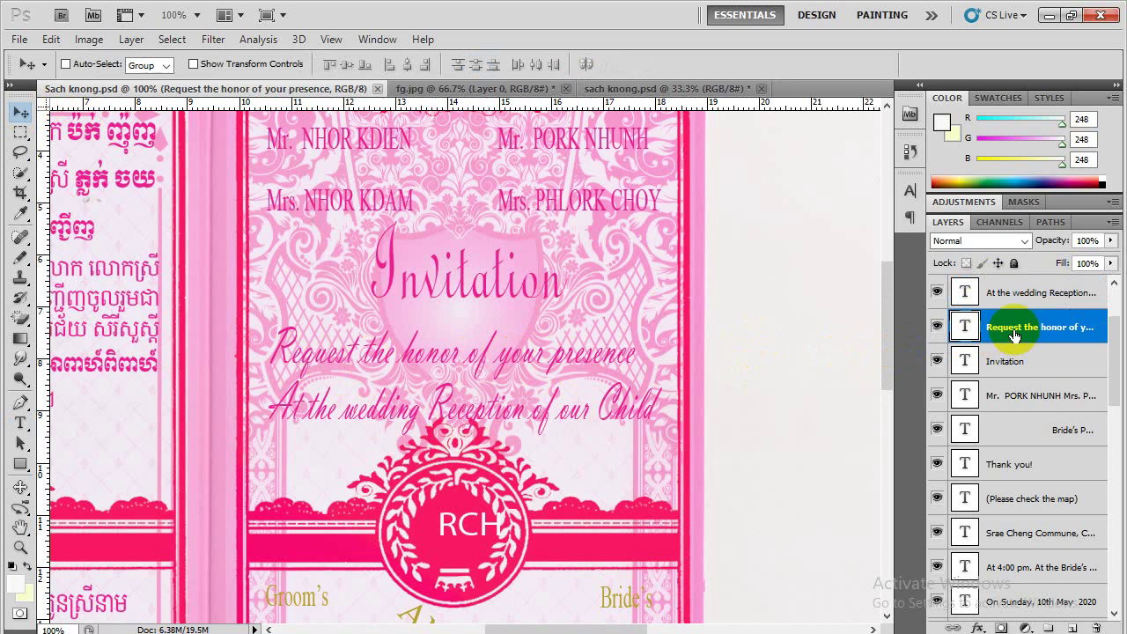
{"action": "key", "text": "Up"}
{"action": "key", "text": "Up"}
{"action": "key", "text": "Up"}
{"action": "key", "text": "Up"}
{"action": "key", "text": "Up"}
{"action": "key", "text": "Up"}
{"action": "key", "text": "Up"}
{"action": "key", "text": "Up"}
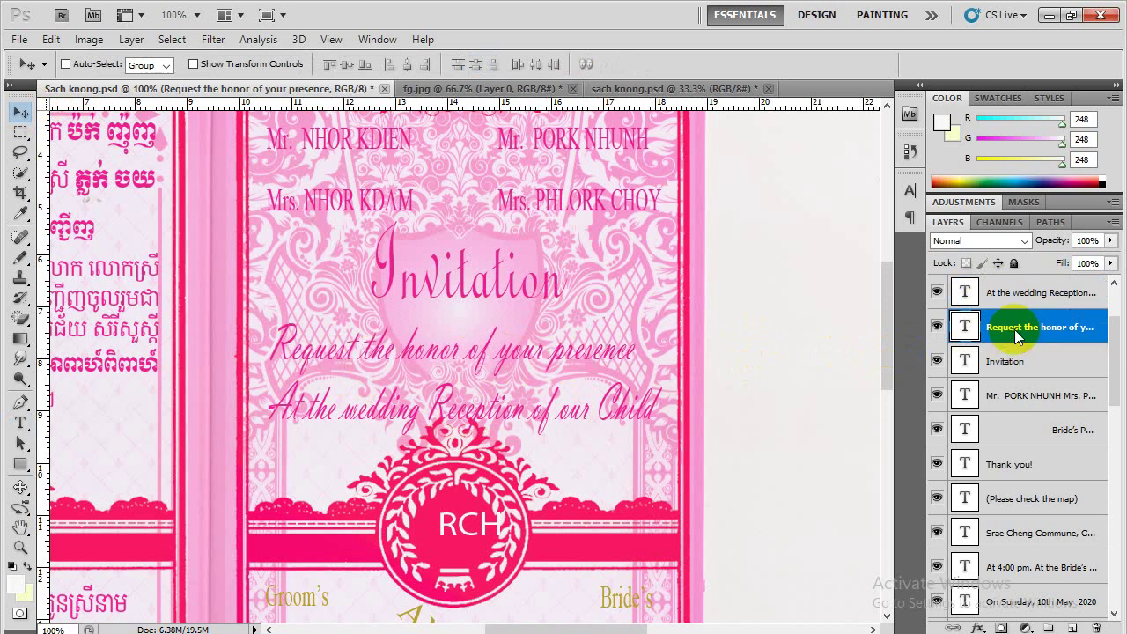
{"action": "key", "text": "Up"}
{"action": "key", "text": "Up"}
{"action": "key", "text": "Up"}
{"action": "key", "text": "Up"}
{"action": "key", "text": "Up"}
{"action": "key", "text": "Up"}
{"action": "key", "text": "Up"}
{"action": "key", "text": "Up"}
{"action": "key", "text": "Up"}
{"action": "key", "text": "Up"}
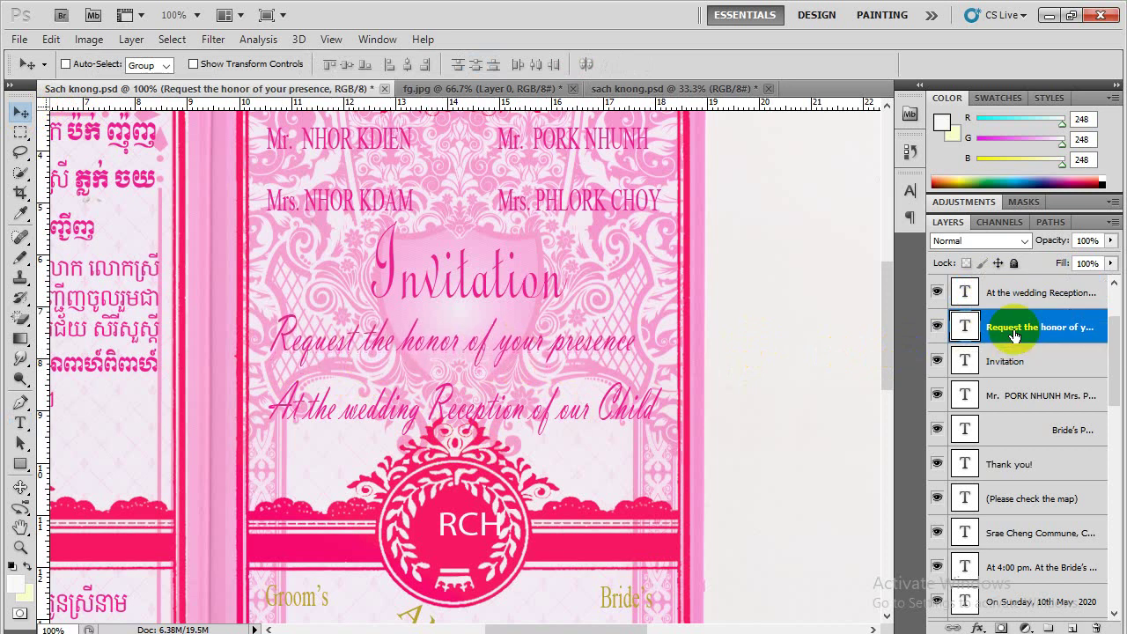
{"action": "key", "text": "Up"}
{"action": "key", "text": "Up"}
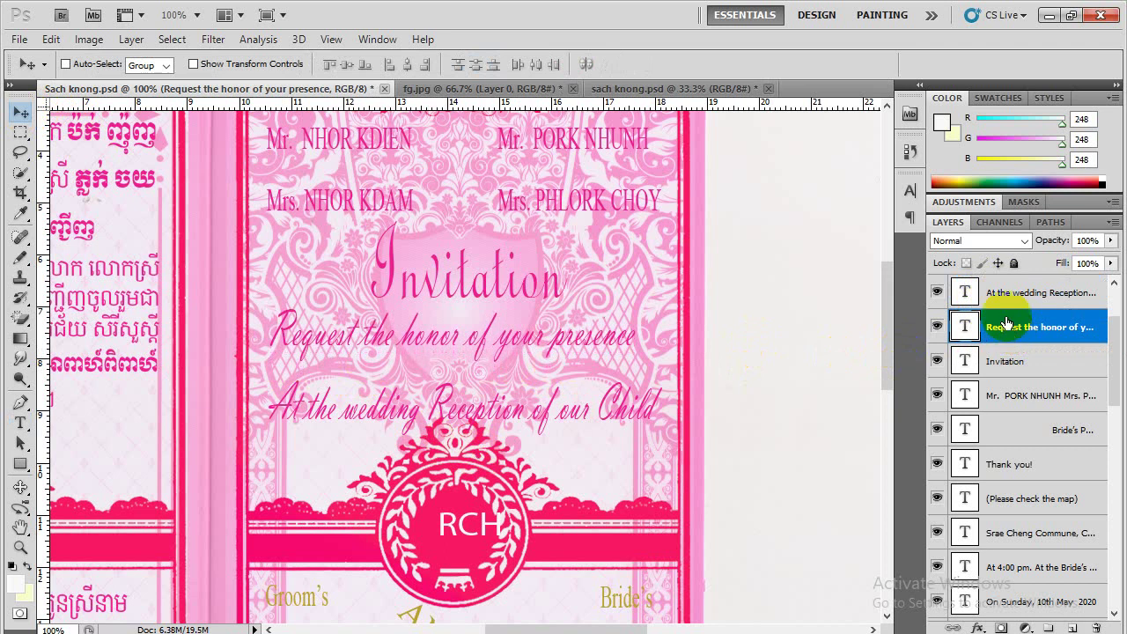
Nudge the reception line layer up two steps and save the document
{"action": "left_click", "coordinate": [1003, 294]}
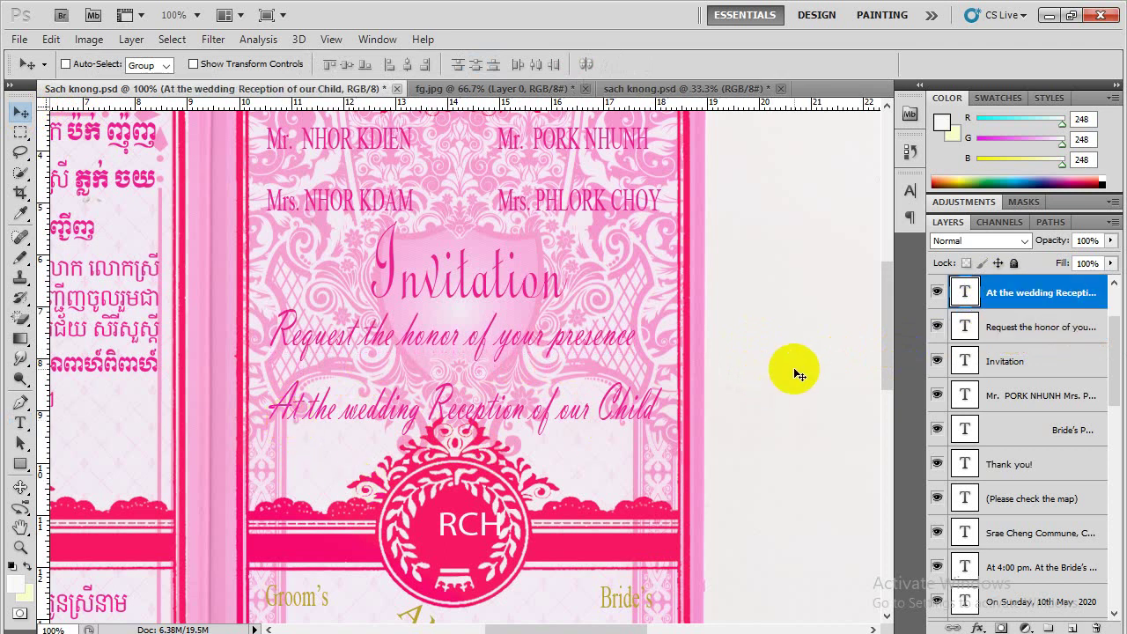
{"action": "key", "text": "Up"}
{"action": "key", "text": "Up"}
{"action": "key", "text": "Up"}
{"action": "key", "text": "Up"}
{"action": "key", "text": "Up"}
{"action": "key", "text": "Up"}
{"action": "key", "text": "Up"}
{"action": "key", "text": "Up"}
{"action": "key", "text": "Up"}
{"action": "key", "text": "Up"}
{"action": "key", "text": "Up"}
{"action": "key", "text": "Up"}
{"action": "key", "text": "Up"}
{"action": "key", "text": "Up"}
{"action": "key", "text": "Up"}
{"action": "key", "text": "Up"}
{"action": "key", "text": "Up"}
{"action": "key", "text": "Up"}
{"action": "key", "text": "Up"}
{"action": "key", "text": "Up"}
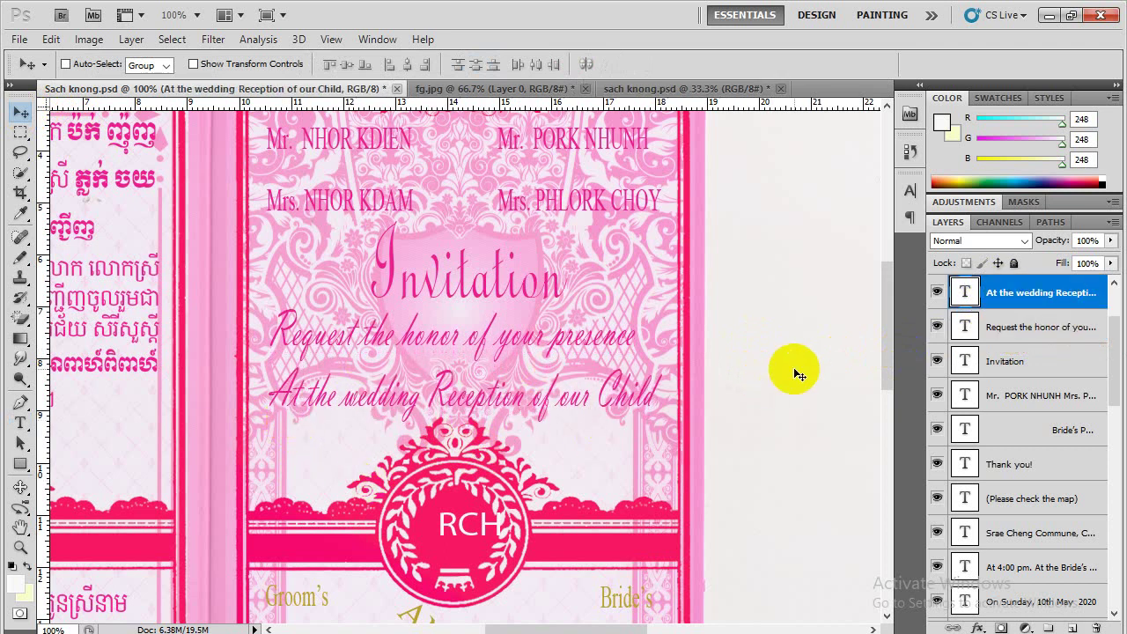
{"action": "key", "text": "Up"}
{"action": "key", "text": "Up"}
{"action": "key", "text": "Up"}
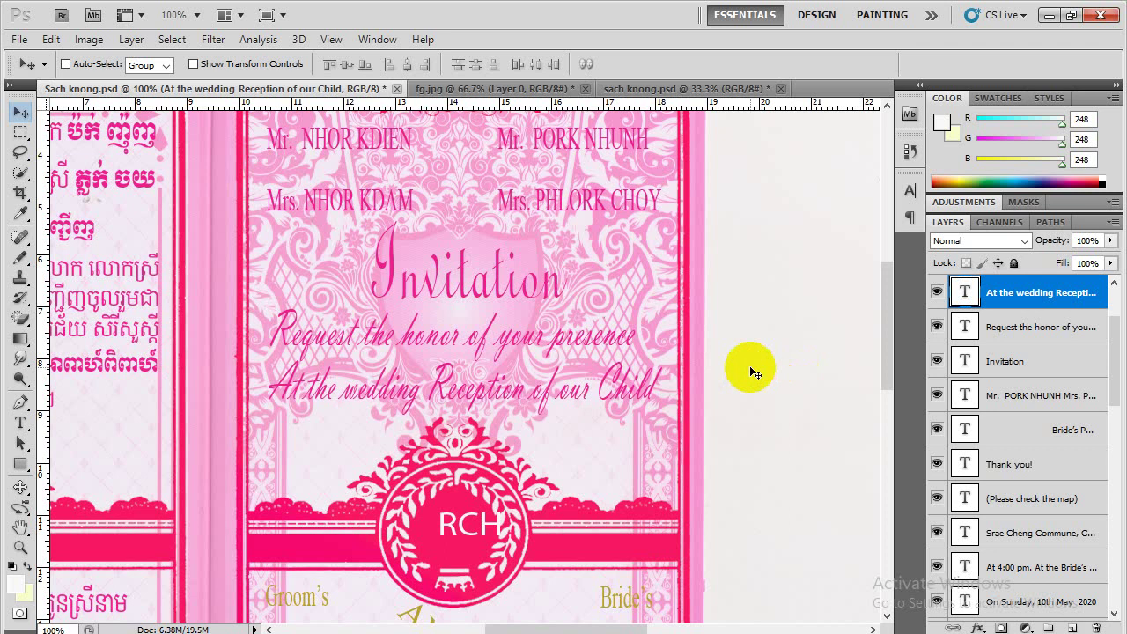
{"action": "key", "text": "ctrl+s"}
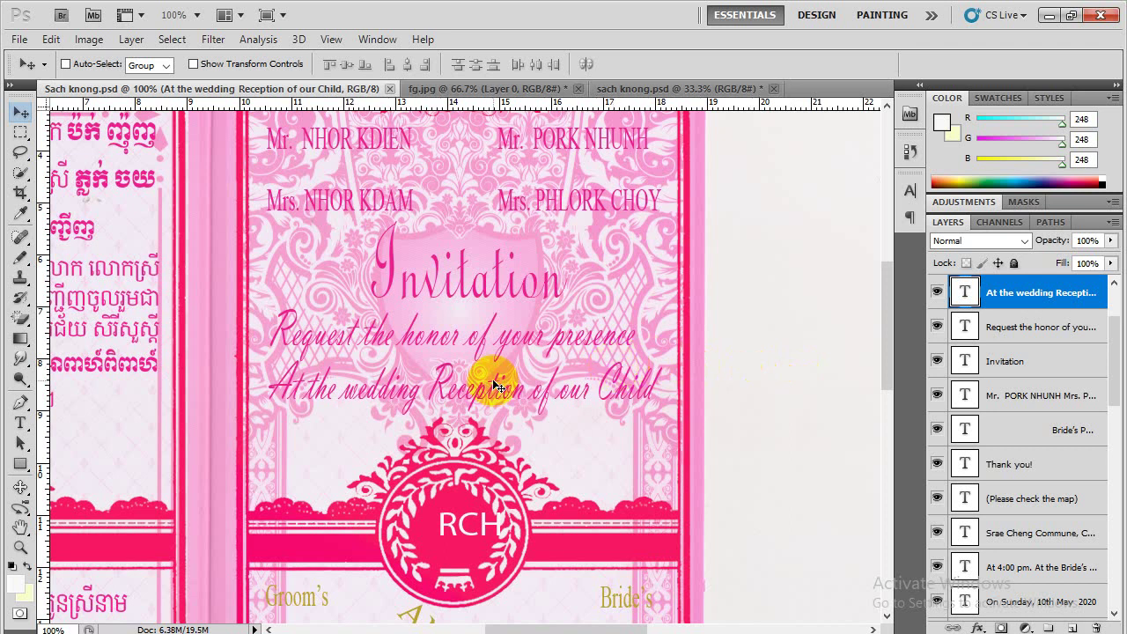
Select the RCH copy layer in the crest and toggle its visibility off and back on
{"action": "scroll", "coordinate": [497, 386], "scroll_direction": "down", "scroll_amount": 5}
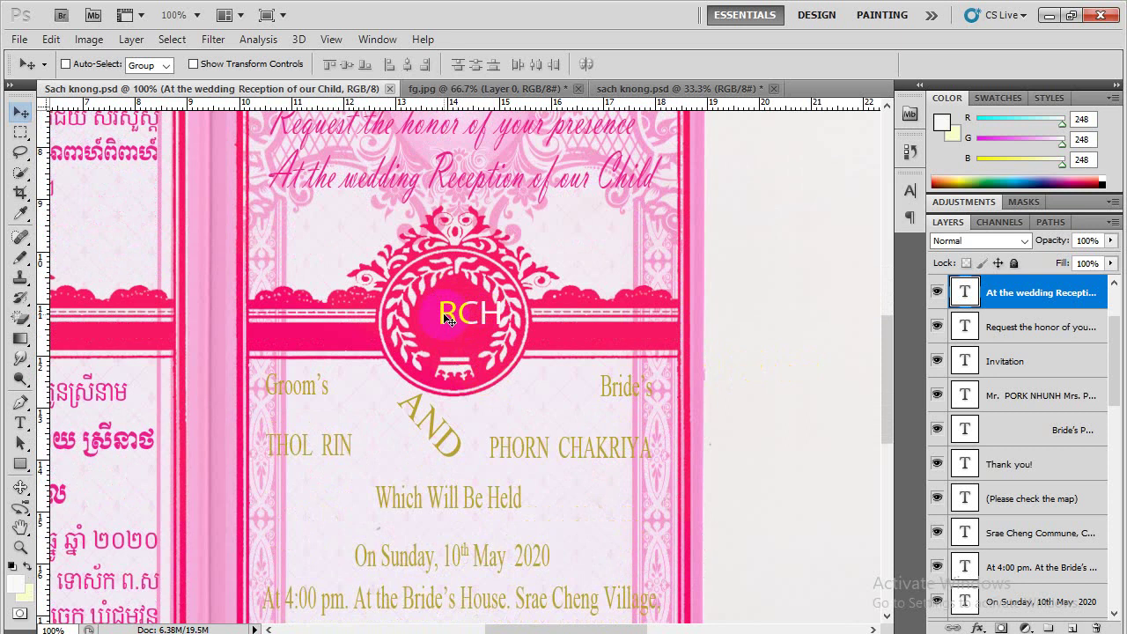
{"action": "left_click", "coordinate": [447, 319], "text": "ctrl"}
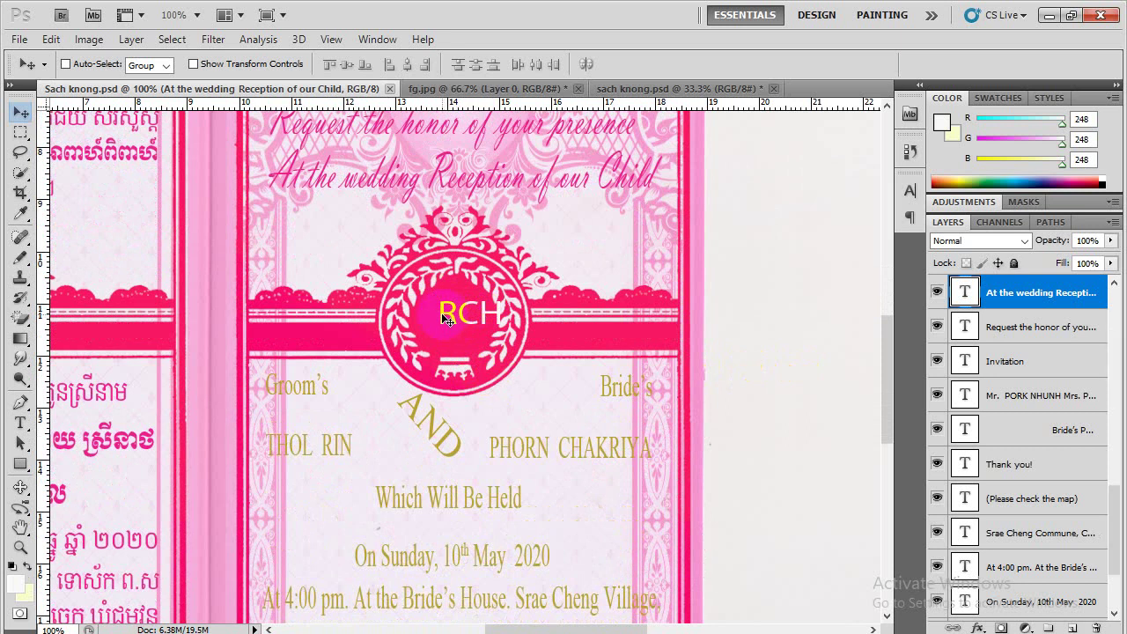
{"action": "scroll", "coordinate": [963, 502], "scroll_direction": "down", "scroll_amount": 3}
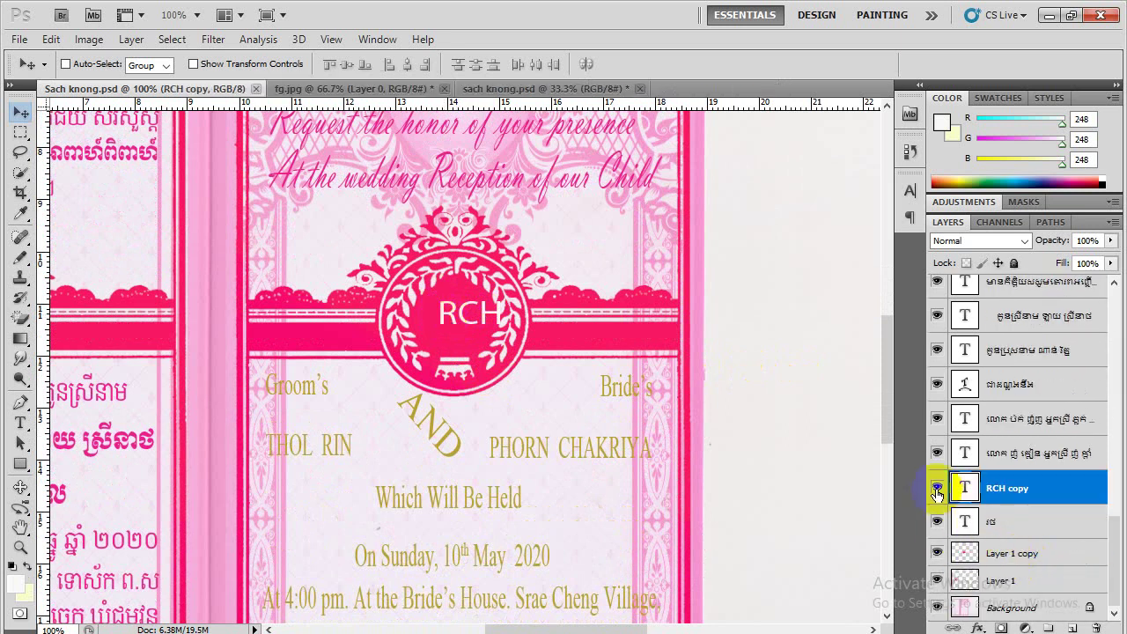
{"action": "left_click", "coordinate": [936, 490]}
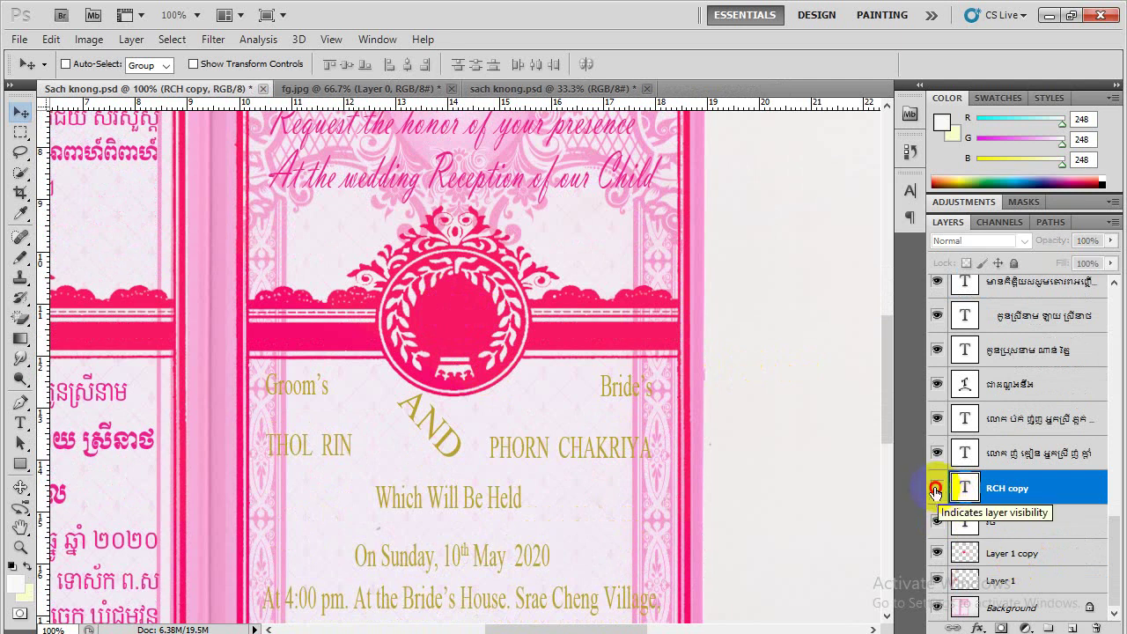
{"action": "left_click", "coordinate": [937, 488]}
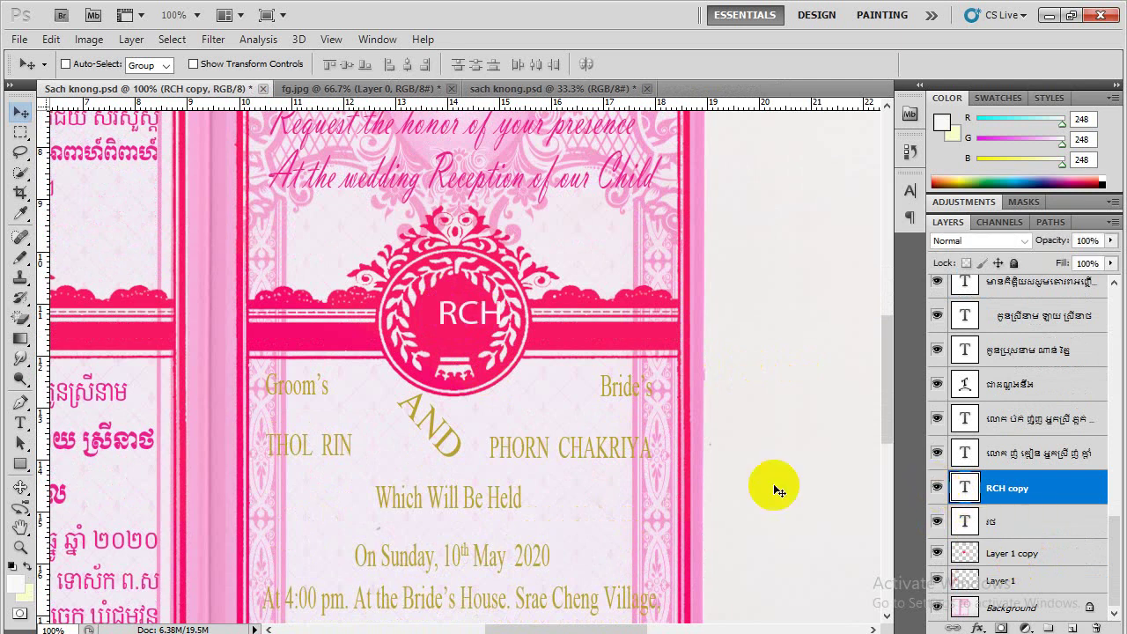
{"action": "left_click", "coordinate": [20, 425]}
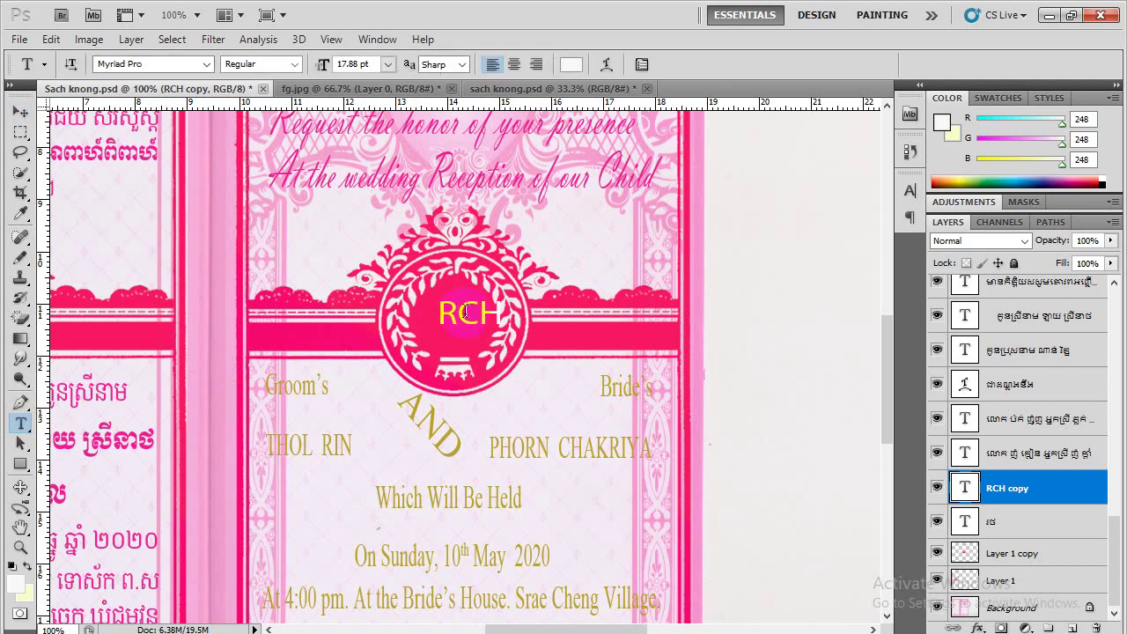
Retype the crest monogram from RCH to RN
{"action": "left_click", "coordinate": [465, 318]}
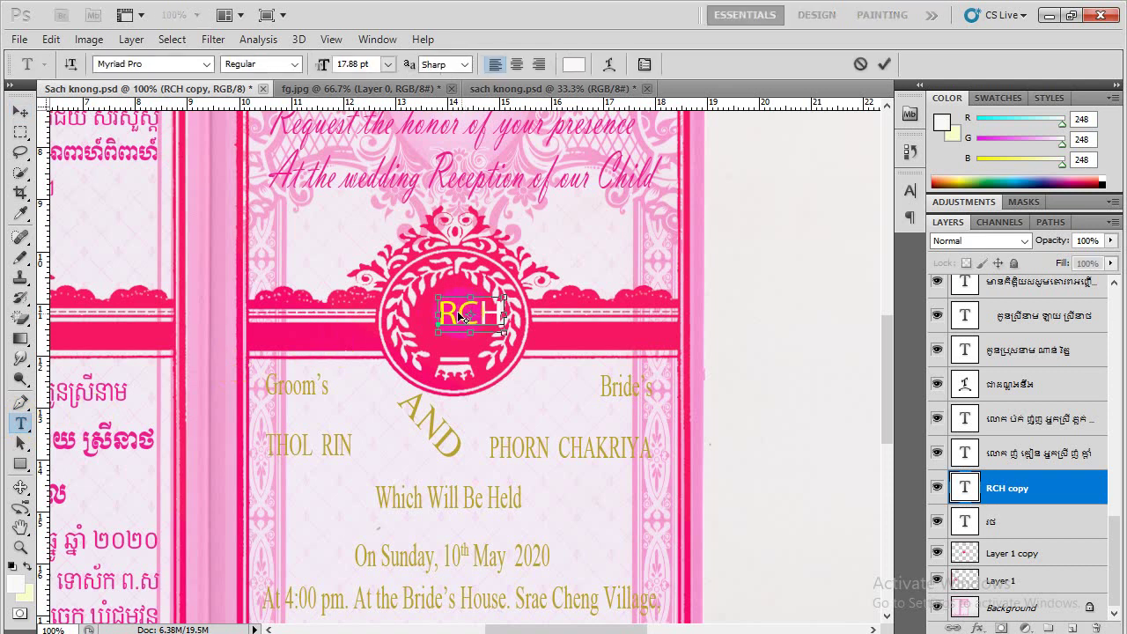
{"action": "double_click", "coordinate": [460, 314]}
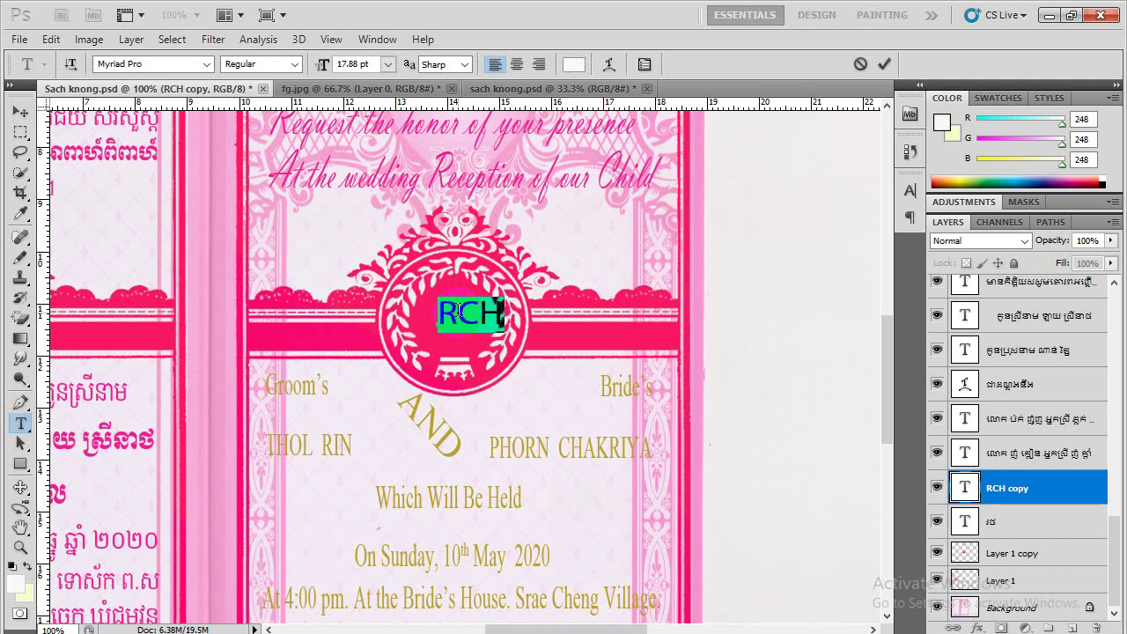
{"action": "left_click", "coordinate": [458, 310]}
{"action": "key", "text": "Delete"}
{"action": "key", "text": "Delete"}
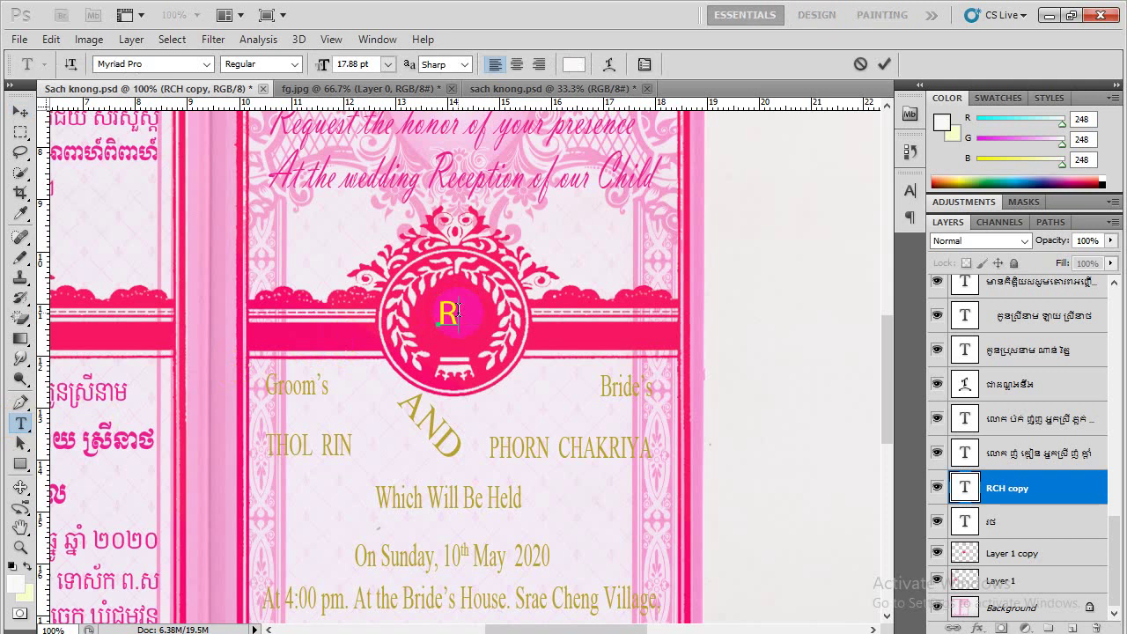
{"action": "key", "text": "ctrl"}
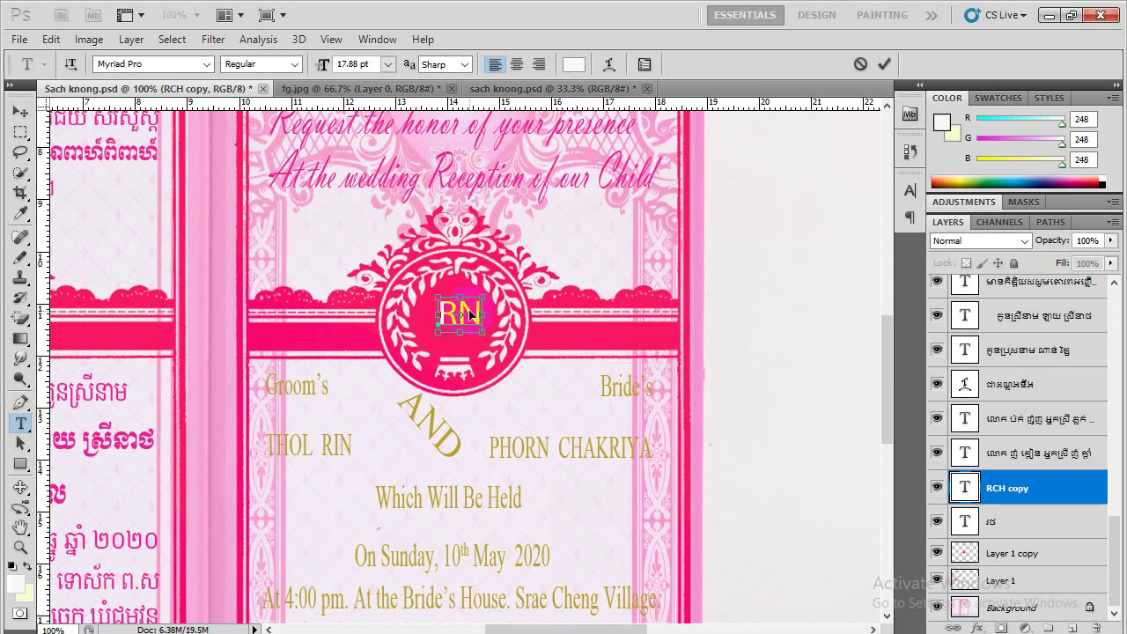
Set RN in News701 BT Italic, commit it, and shift it slightly into place
{"action": "double_click", "coordinate": [471, 315]}
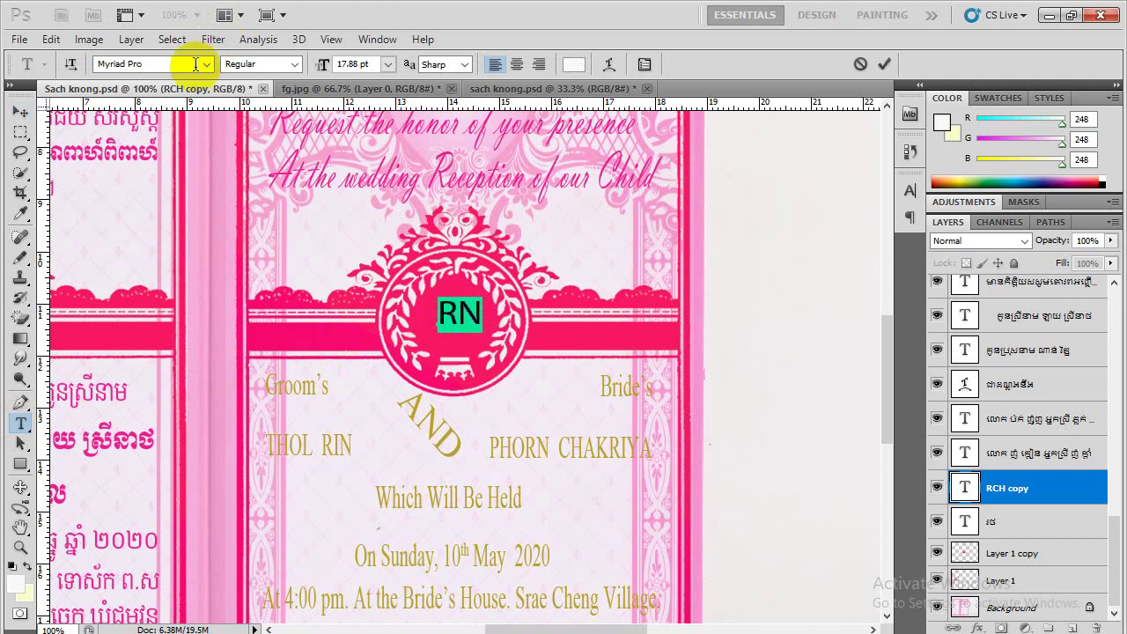
{"action": "left_click", "coordinate": [153, 66]}
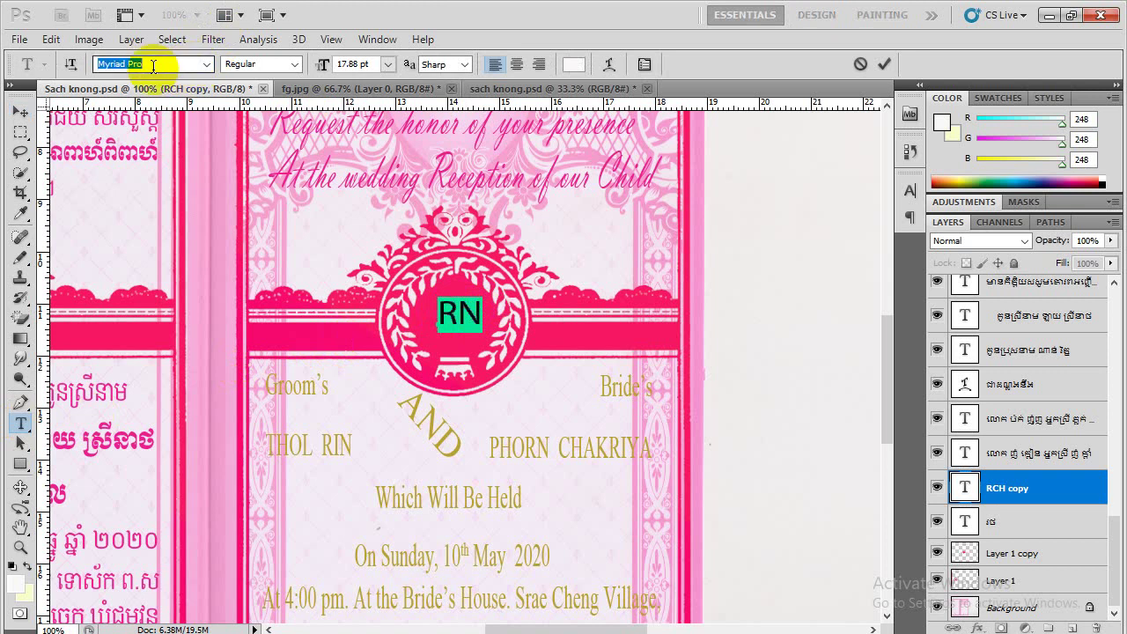
{"action": "key", "text": "Down"}
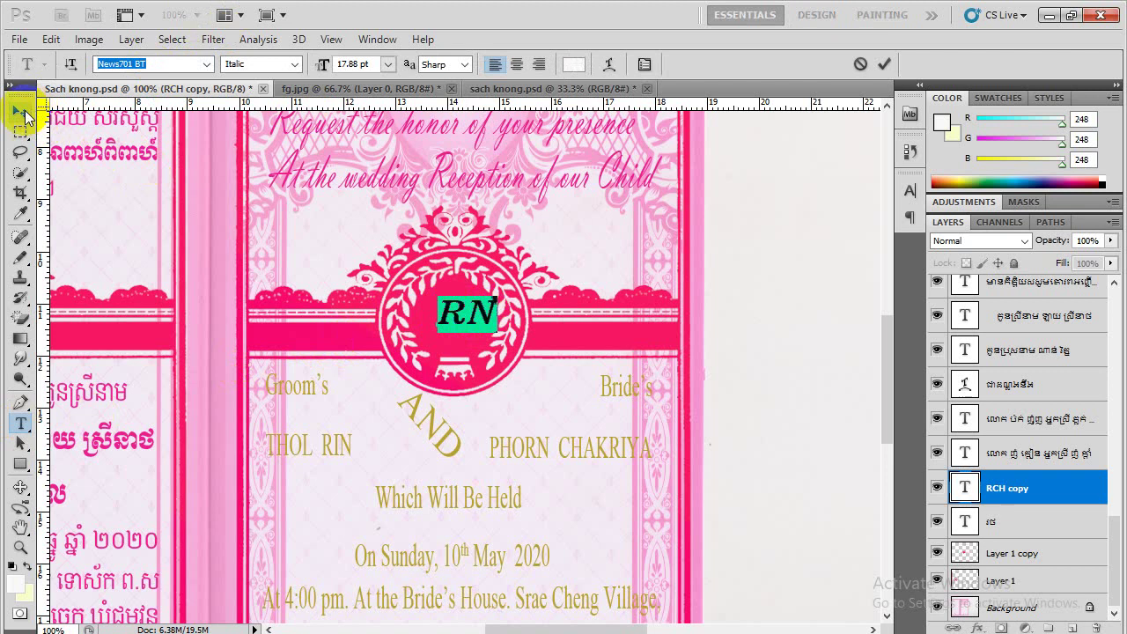
{"action": "left_click", "coordinate": [21, 112]}
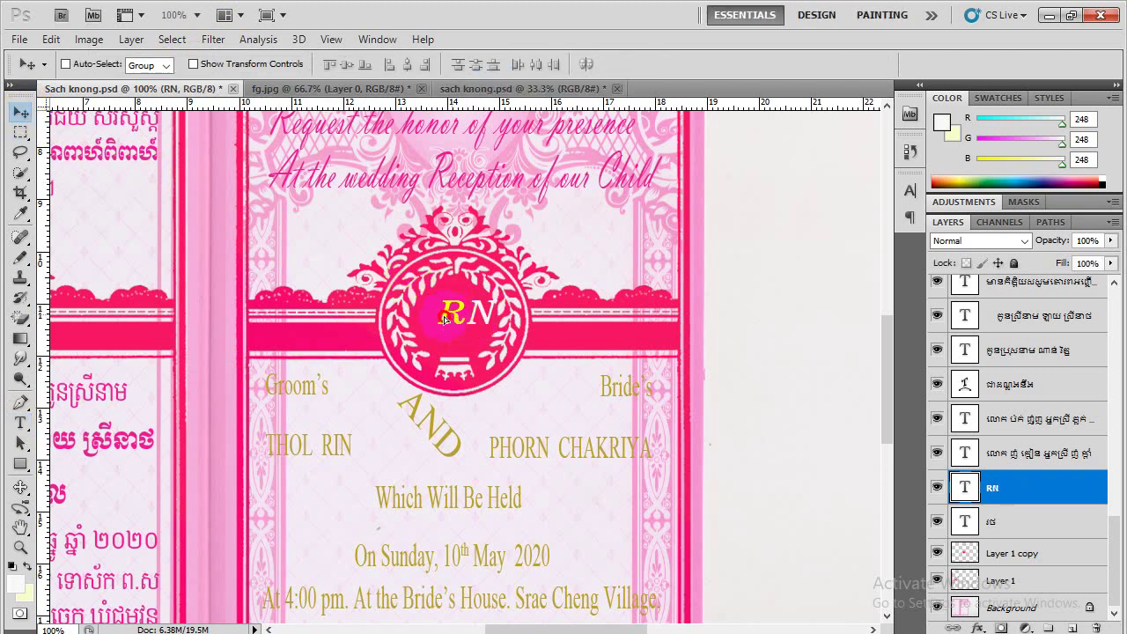
{"action": "left_click_drag", "start_coordinate": [444, 319], "coordinate": [443, 312]}
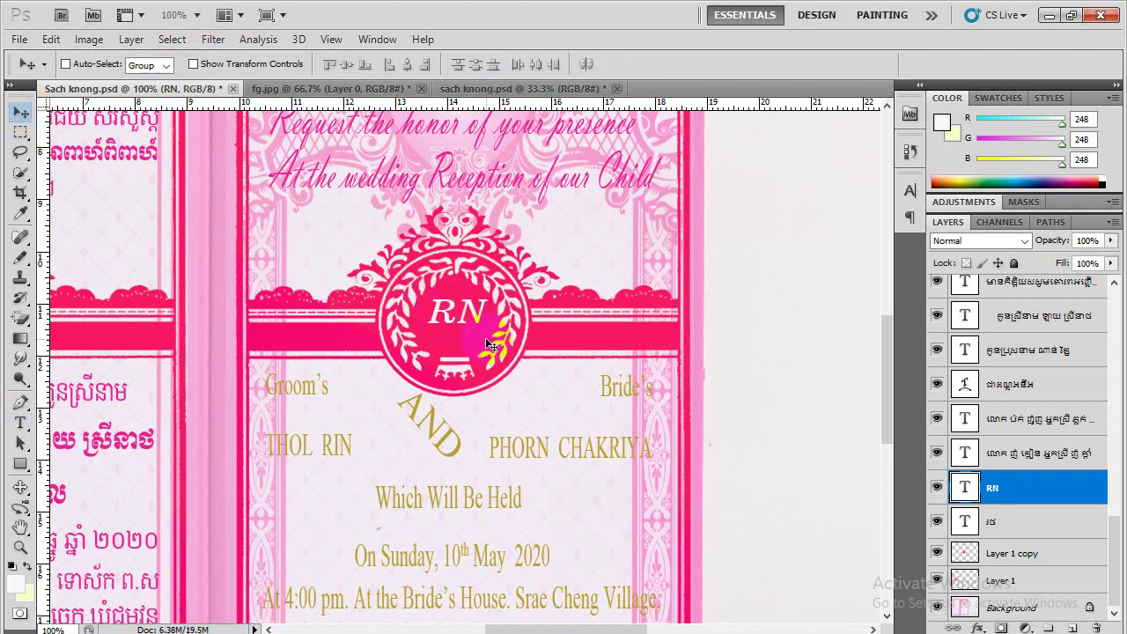
Select the groom's label and name text and colour it pink, sampled from the Khmer text
{"action": "scroll", "coordinate": [485, 338], "scroll_direction": "down", "scroll_amount": 3}
{"action": "scroll", "coordinate": [489, 343], "scroll_direction": "down", "scroll_amount": 1}
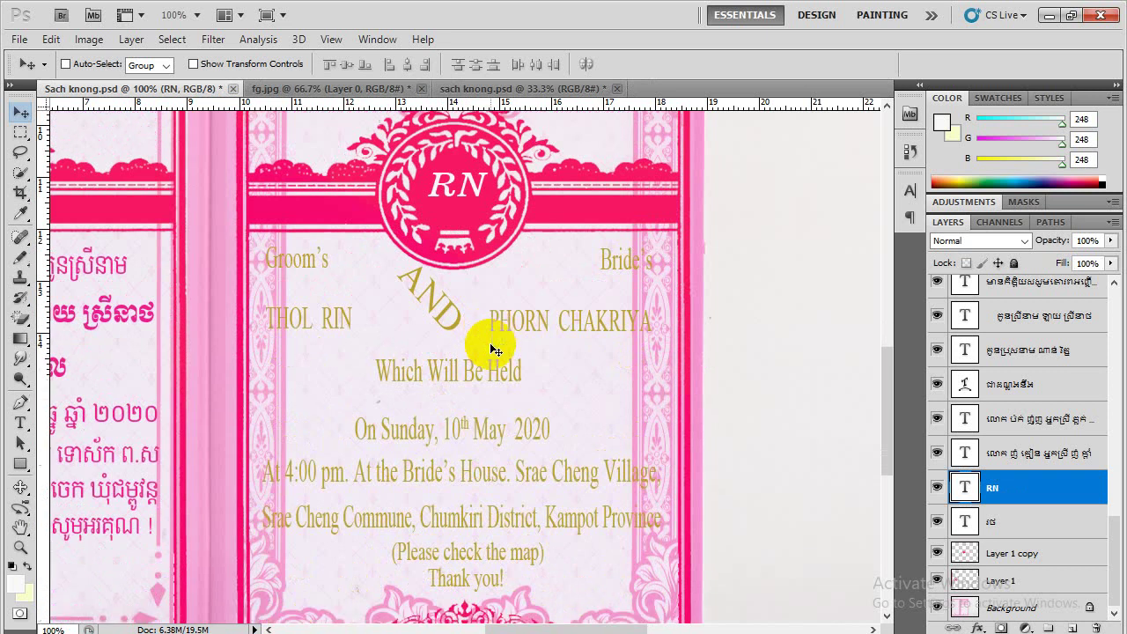
{"action": "scroll", "coordinate": [489, 342], "scroll_direction": "down", "scroll_amount": 1}
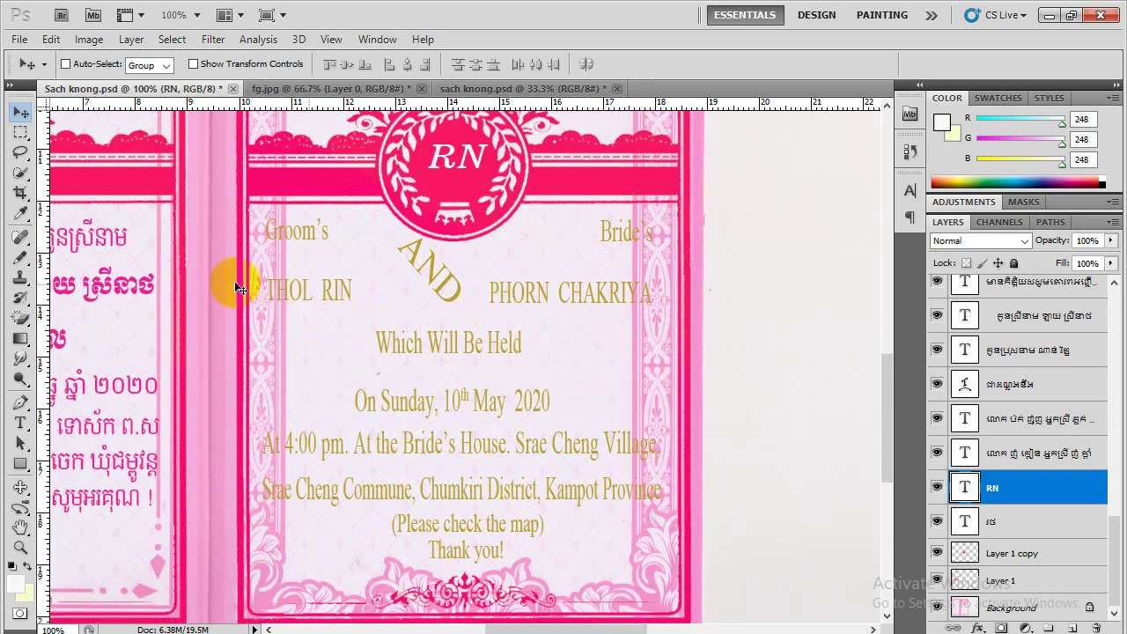
{"action": "left_click", "coordinate": [21, 422]}
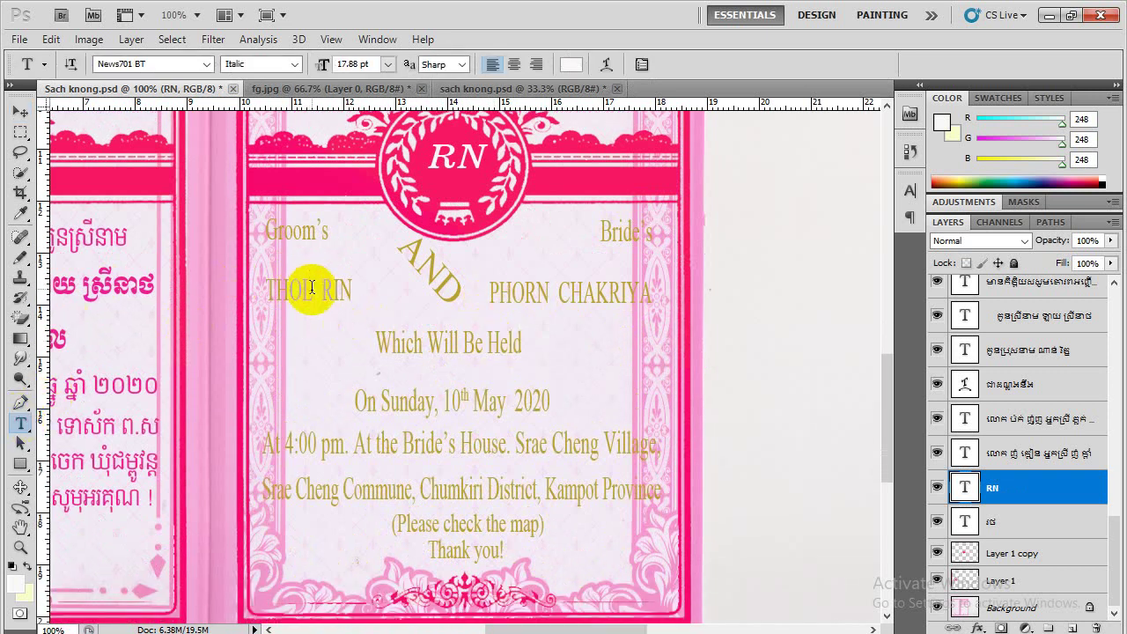
{"action": "key", "text": "super+c"}
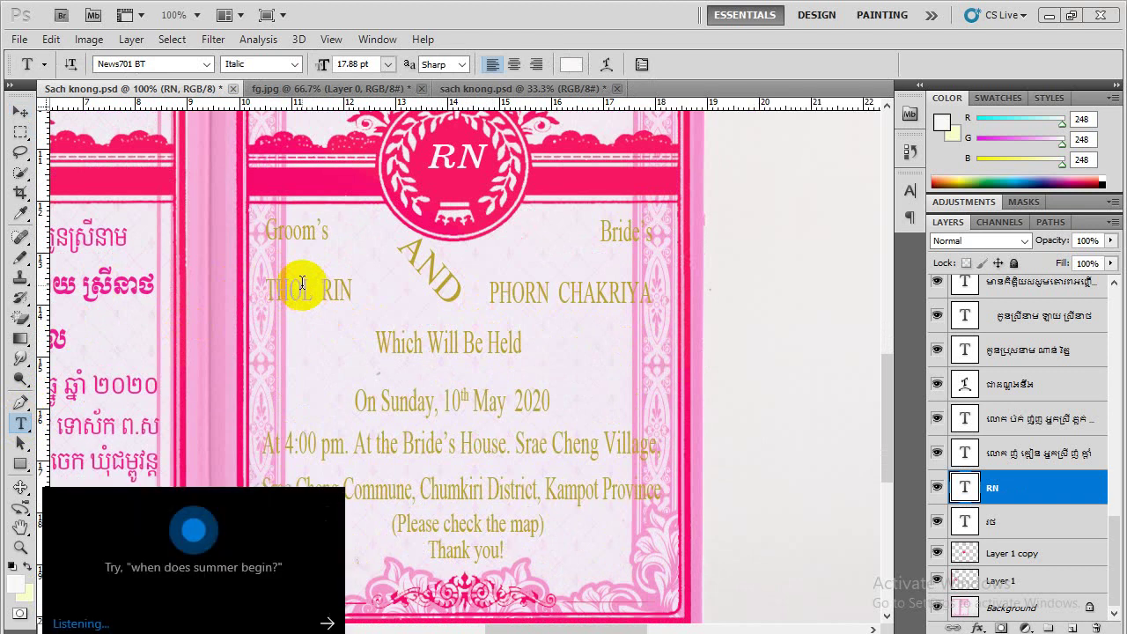
{"action": "left_click", "coordinate": [302, 282]}
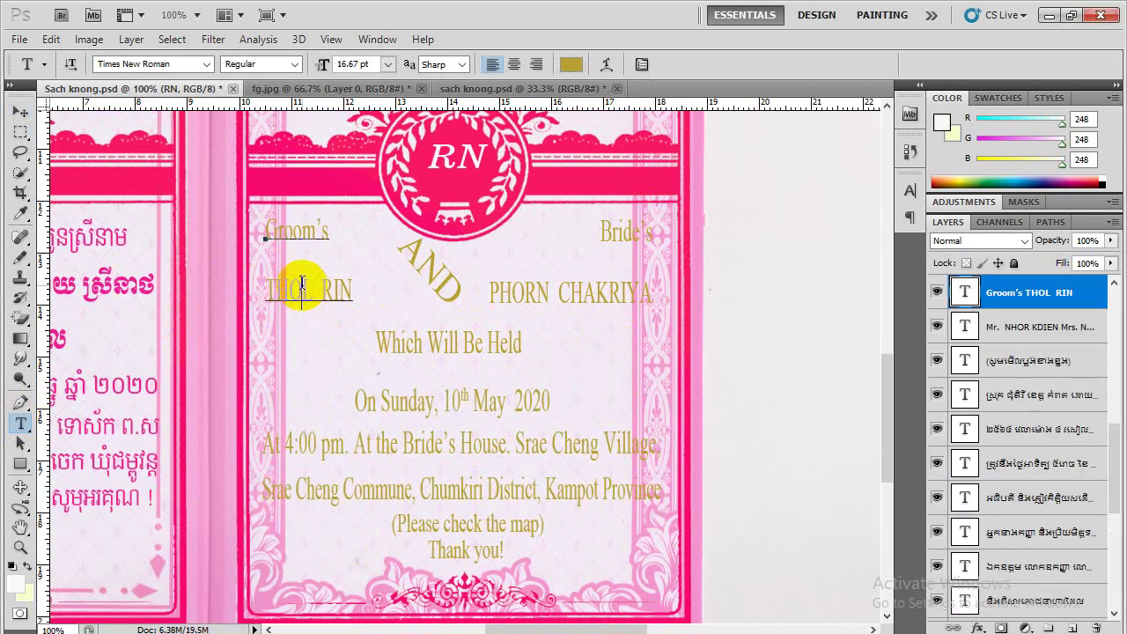
{"action": "key", "text": "ctrl+a"}
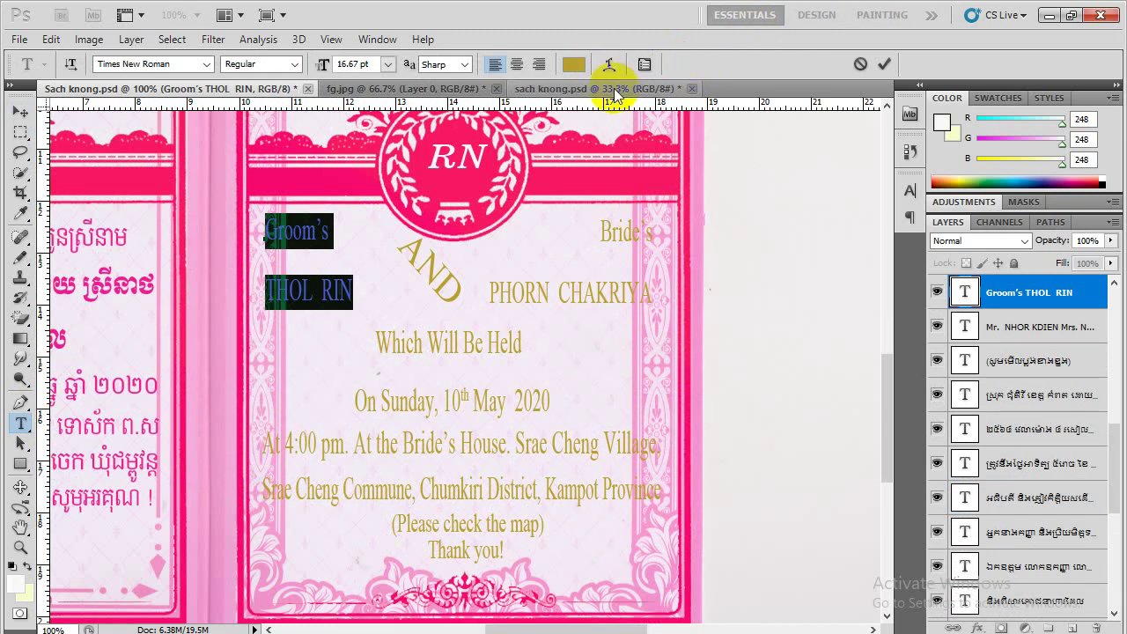
{"action": "left_click", "coordinate": [576, 65]}
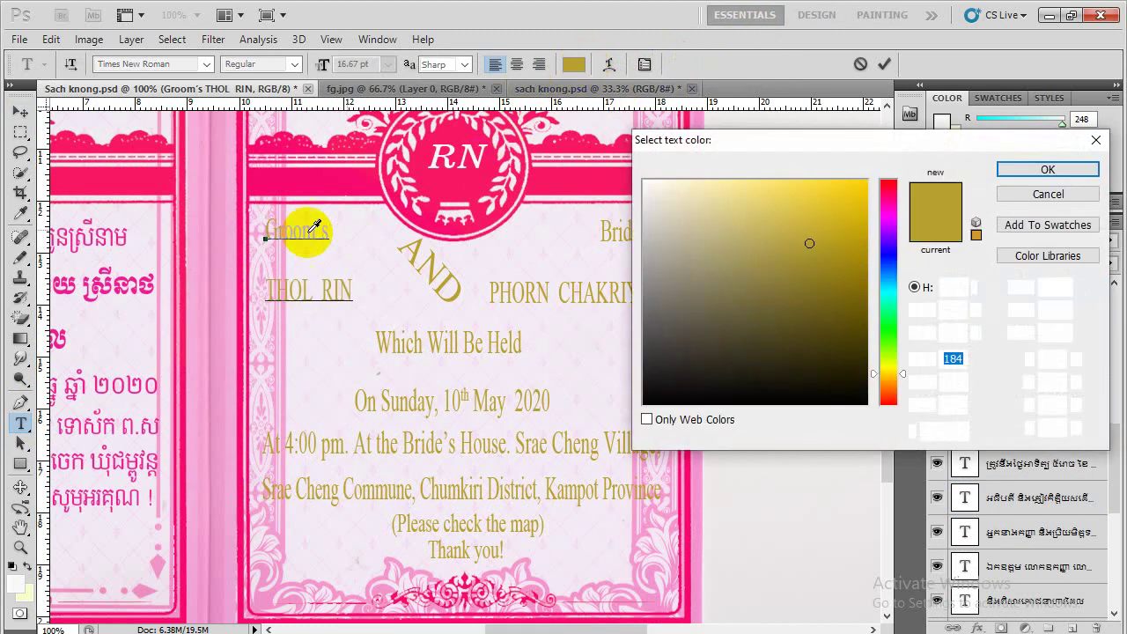
{"action": "left_click", "coordinate": [145, 277]}
{"action": "left_click", "coordinate": [1016, 168]}
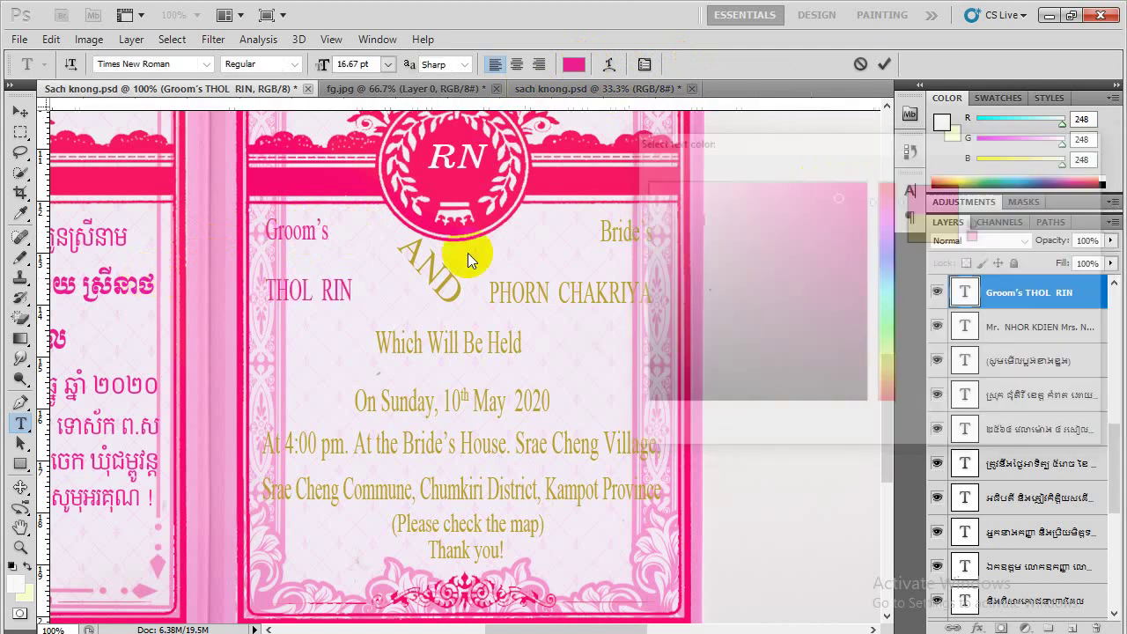
Retype the groom's name and commit the text edit
{"action": "left_click", "coordinate": [350, 282]}
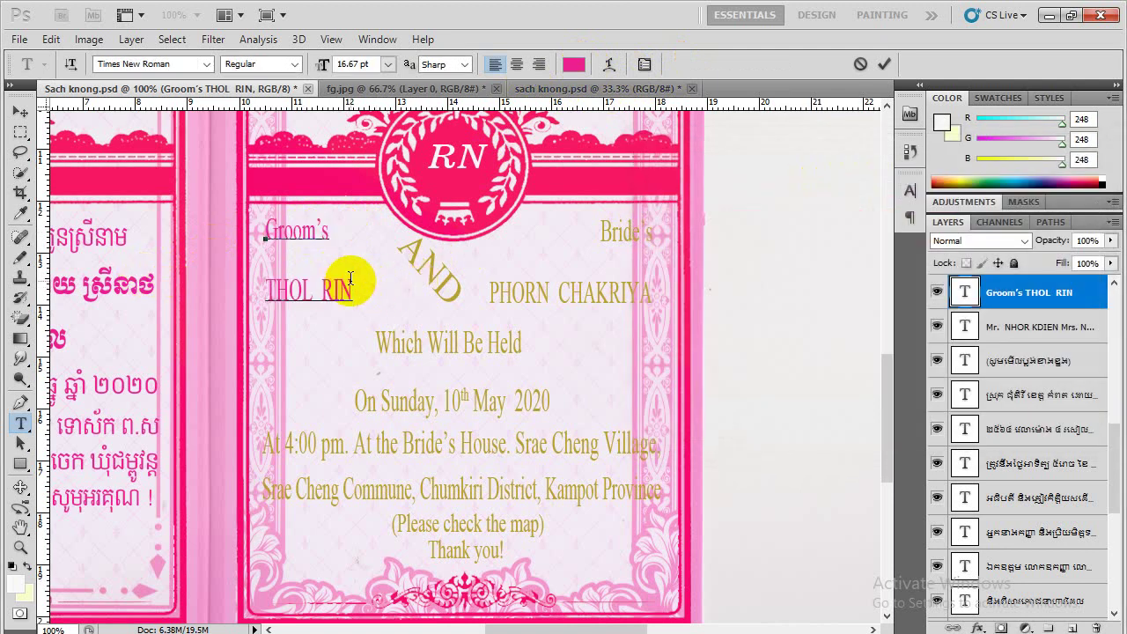
{"action": "key", "text": "Left"}
{"action": "key", "text": "Delete"}
{"action": "key", "text": "Delete"}
{"action": "key", "text": "Delete"}
{"action": "key", "text": "Delete"}
{"action": "key", "text": "Delete"}
{"action": "key", "text": "Delete"}
{"action": "key", "text": "Delete"}
{"action": "key", "text": "Delete"}
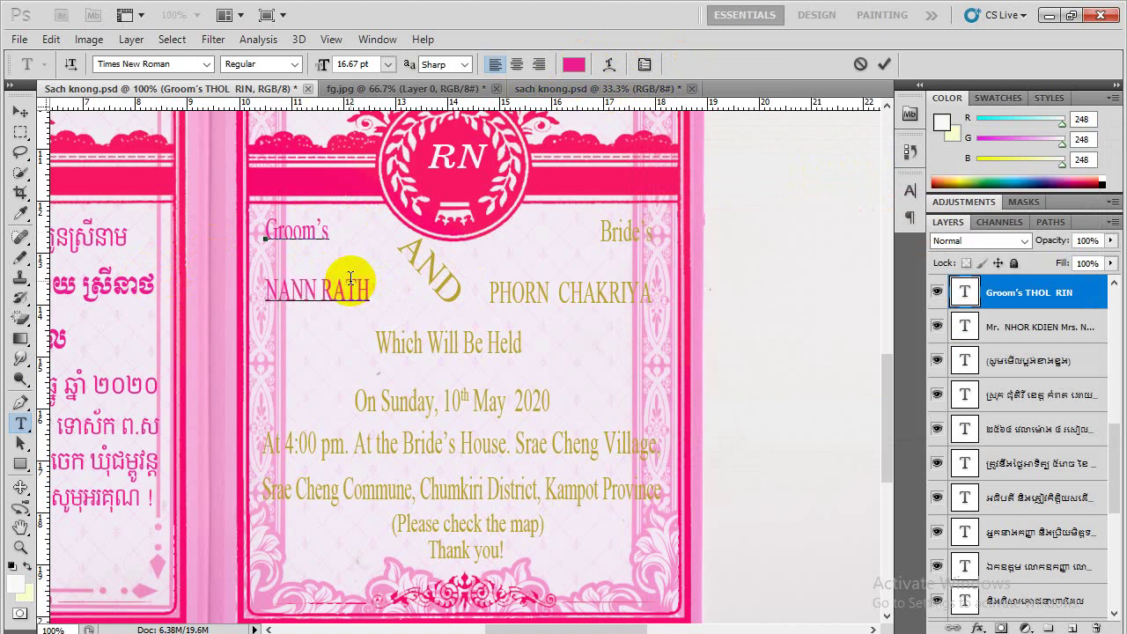
{"action": "key", "text": "ctrl+Return"}
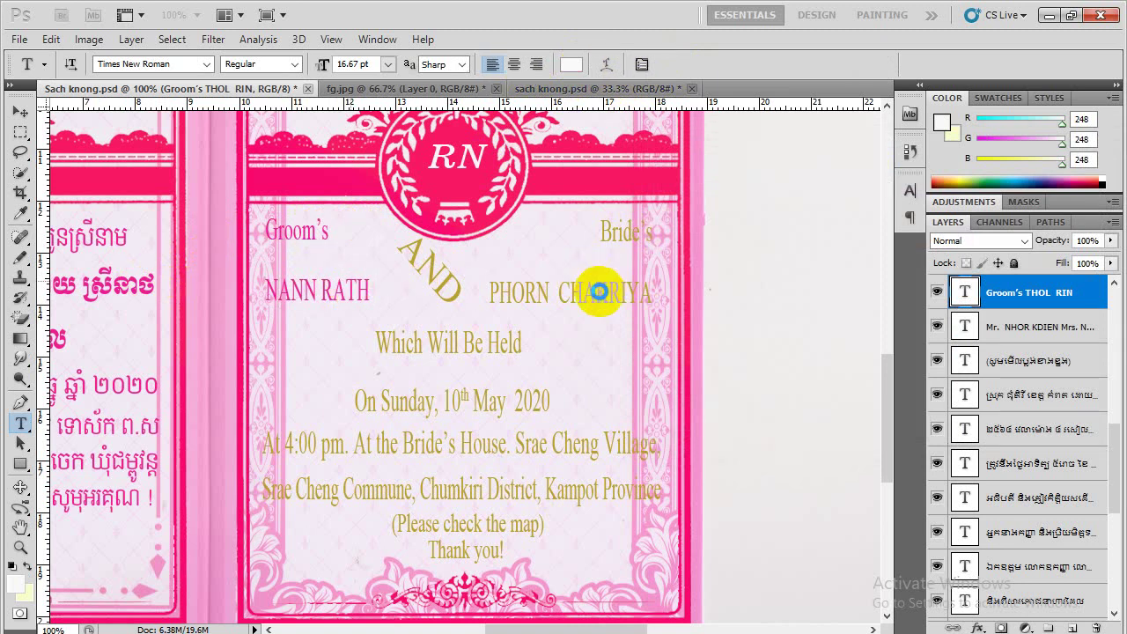
{"action": "left_click", "coordinate": [598, 291]}
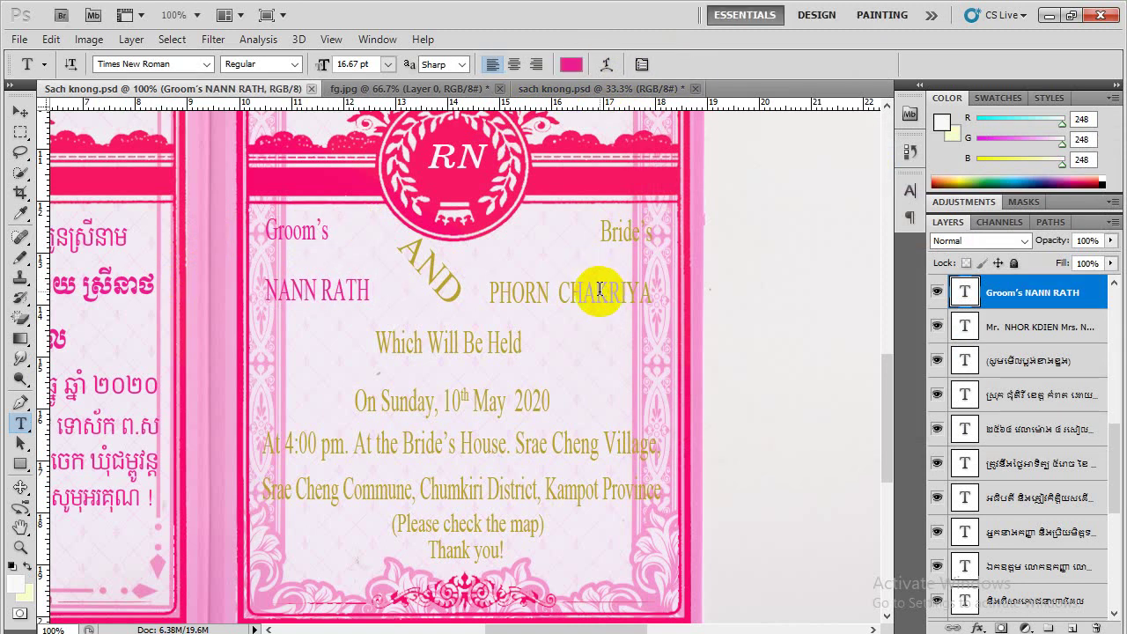
{"action": "left_click", "coordinate": [890, 633]}
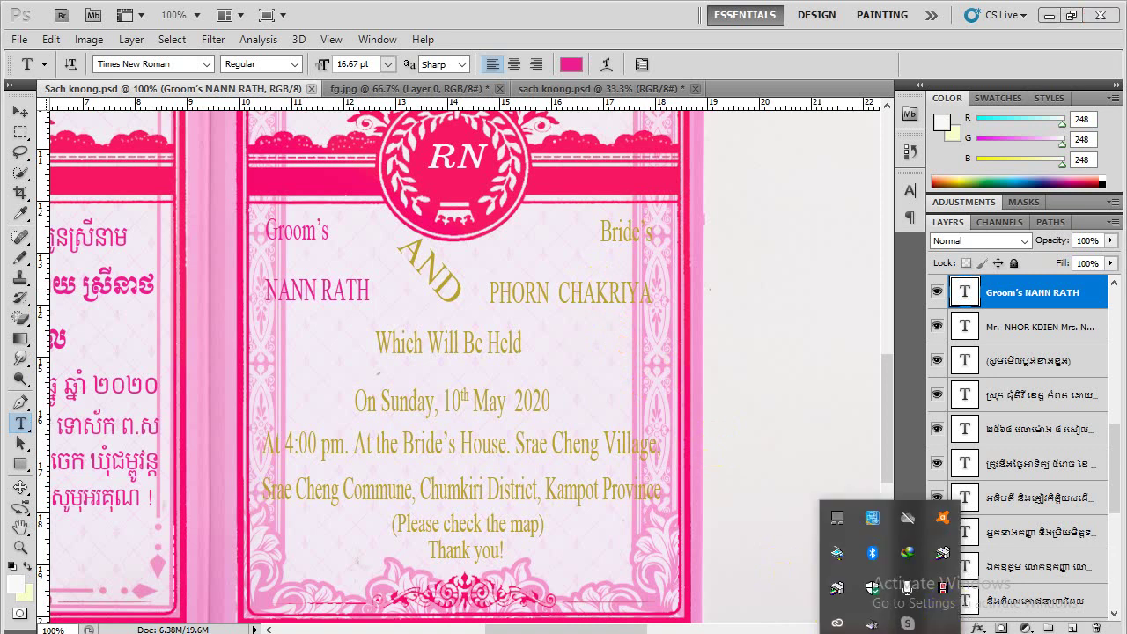